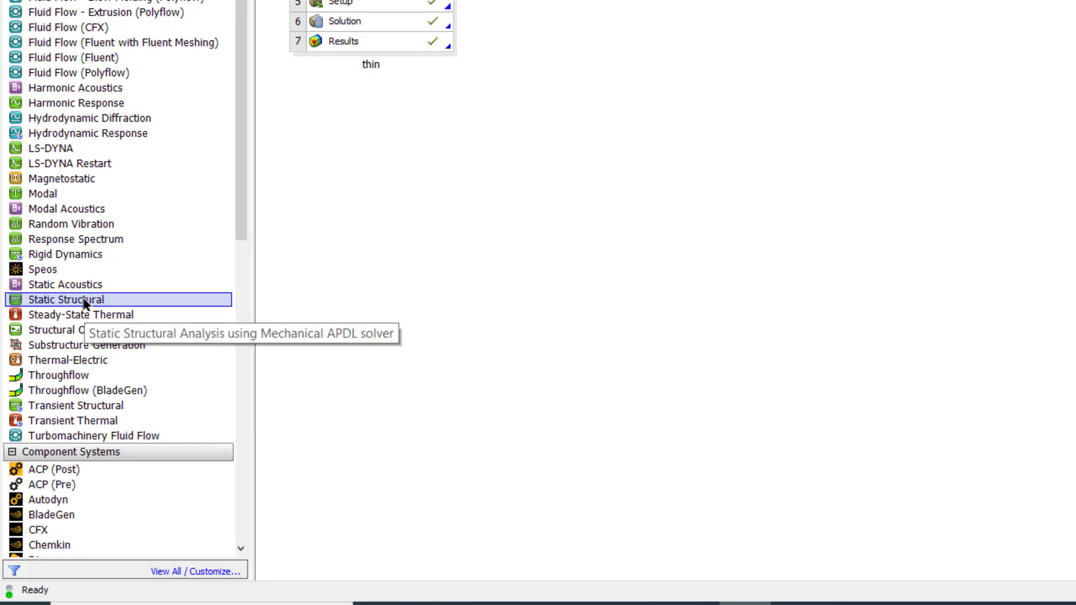
- Add a second Static Structural system named 'thick' below the 'thin' system
{"action": "left_click_drag", "start_coordinate": [84, 303], "coordinate": [386, 88]}
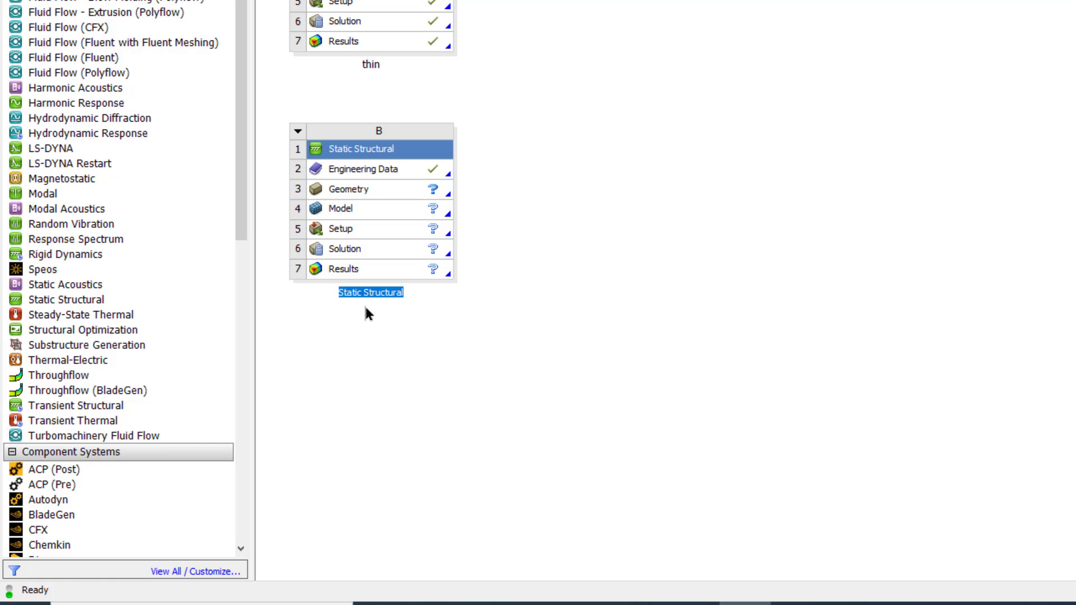
{"action": "type", "text": "thick"}
{"action": "key", "text": "Return"}
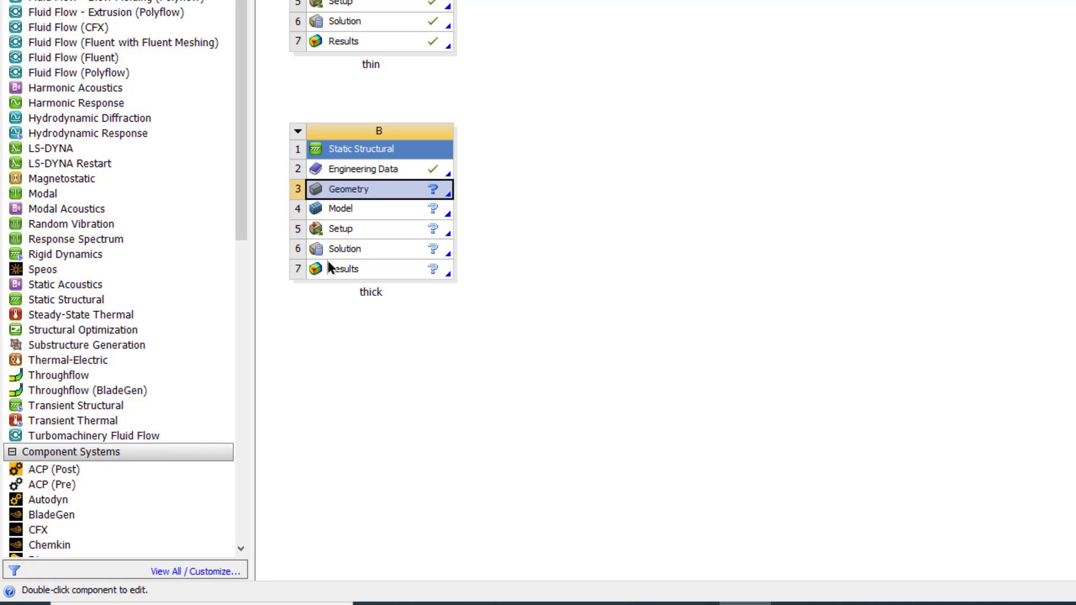
- Open the thick system's geometry in SpaceClaim and start an XY-plane sketch in plan view
{"action": "double_click", "coordinate": [355, 191]}
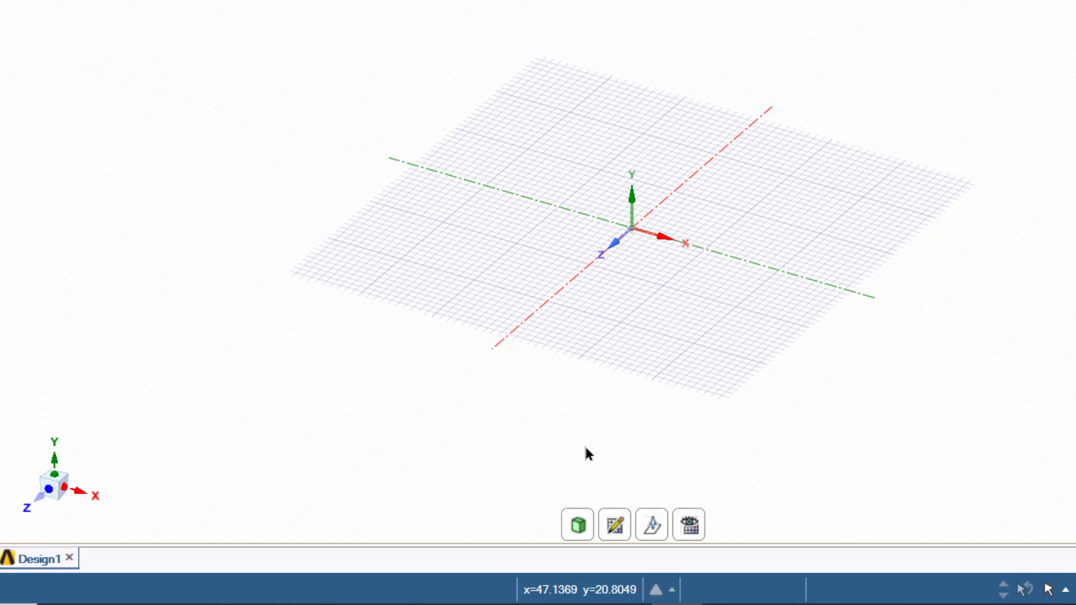
{"action": "left_click", "coordinate": [615, 532]}
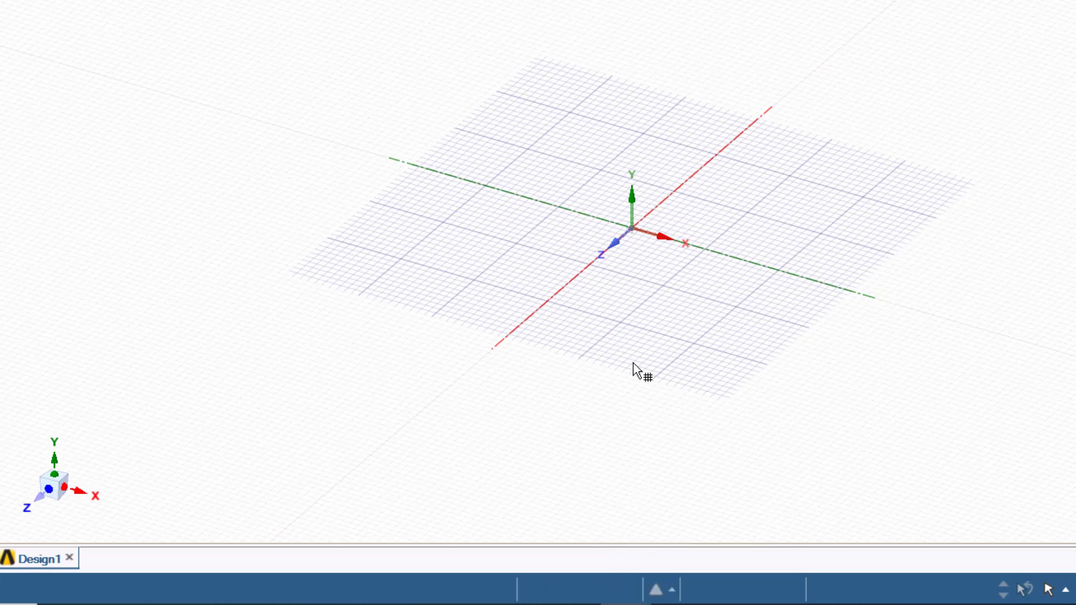
{"action": "left_click", "coordinate": [693, 223]}
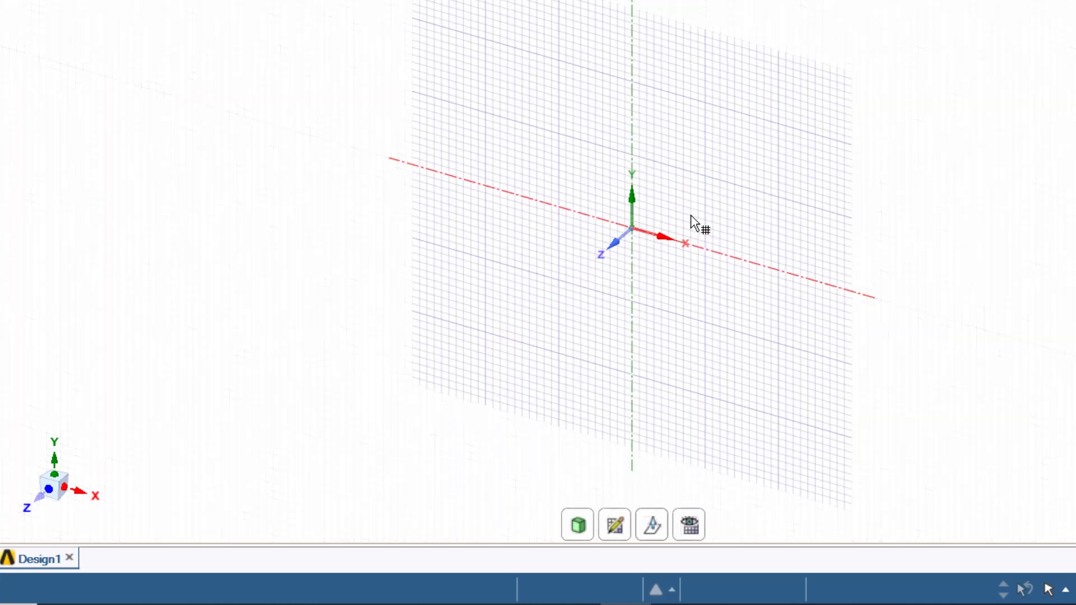
{"action": "left_click", "coordinate": [692, 530]}
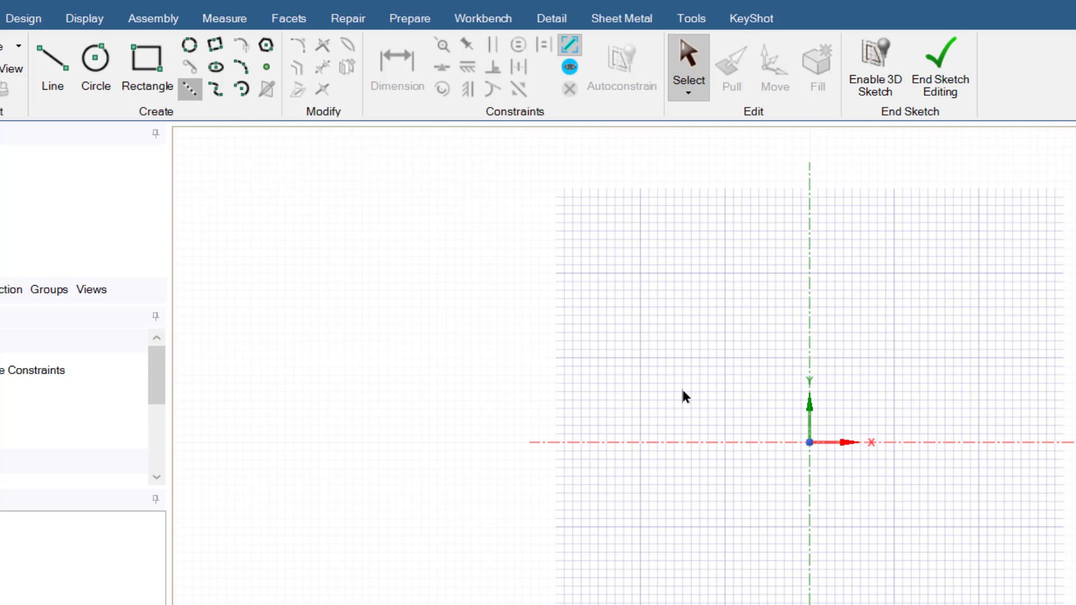
- Sketch a 1500 mm horizontal line from the origin
{"action": "left_click", "coordinate": [809, 442]}
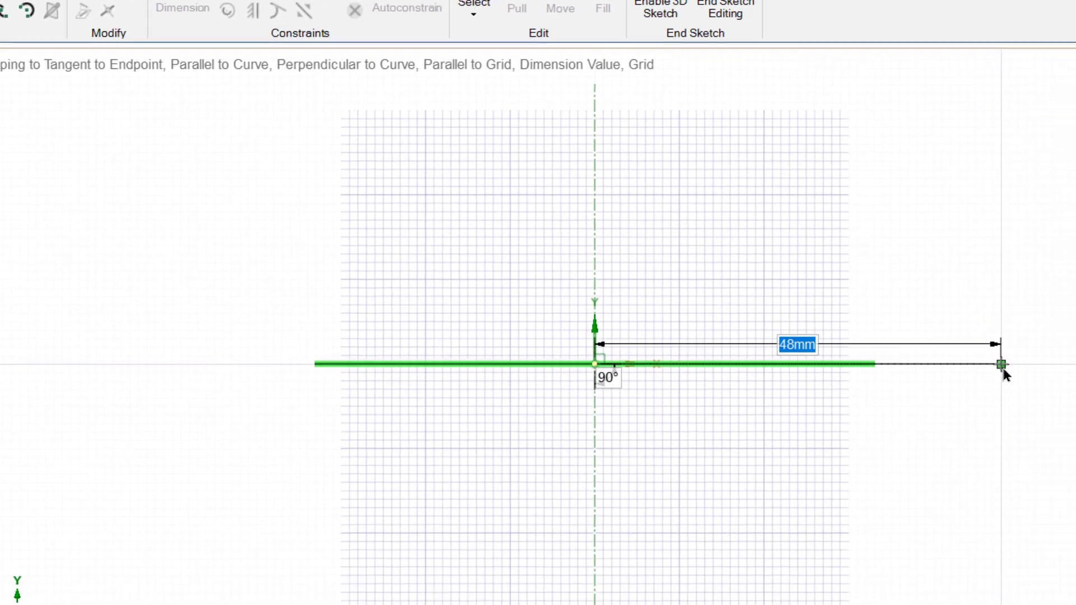
{"action": "type", "text": "1500"}
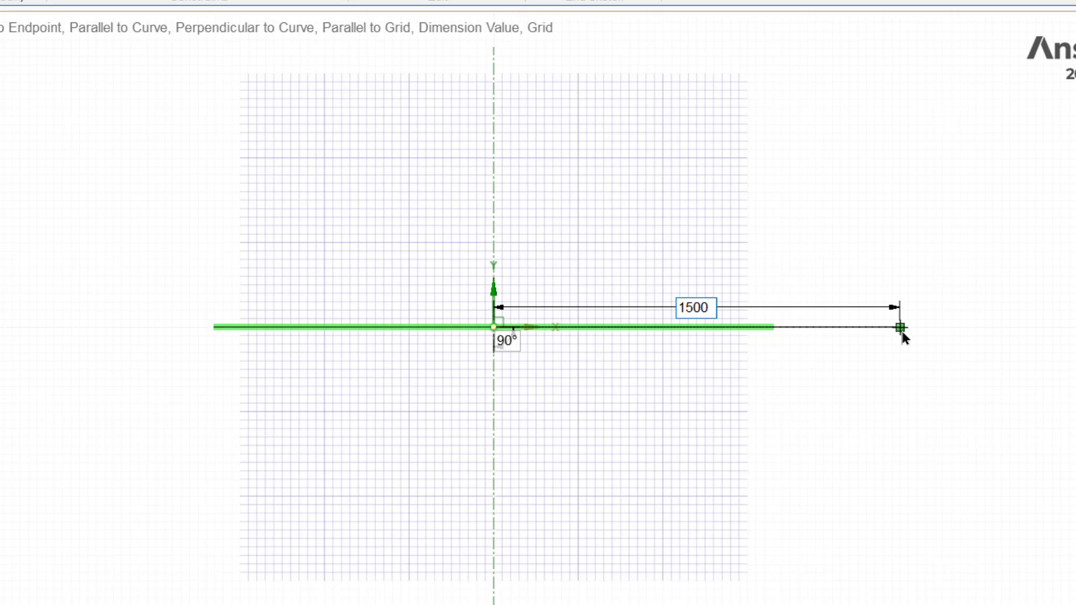
{"action": "key", "text": "Return"}
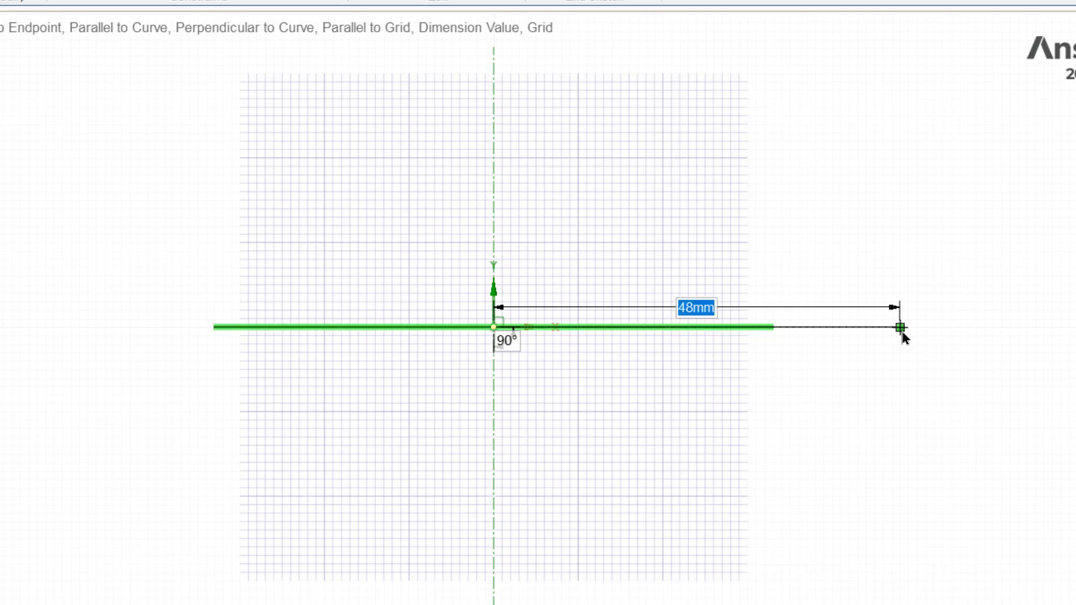
{"action": "scroll", "coordinate": [900, 328], "scroll_direction": "up", "scroll_amount": 3}
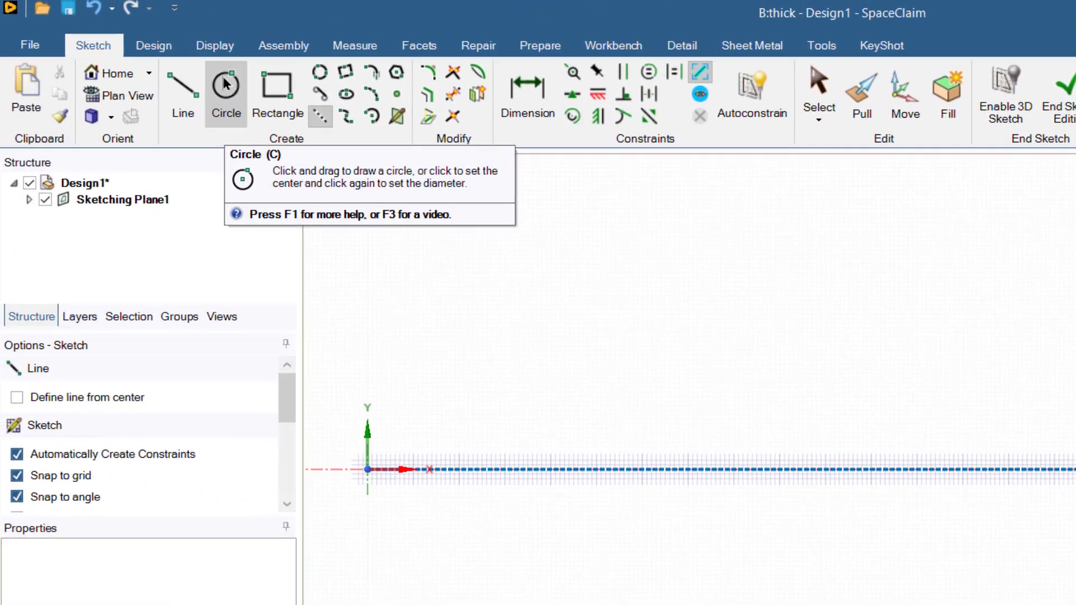
- Draw two 800 mm circles, centred at the origin and at the line's right end
{"action": "left_click", "coordinate": [225, 84]}
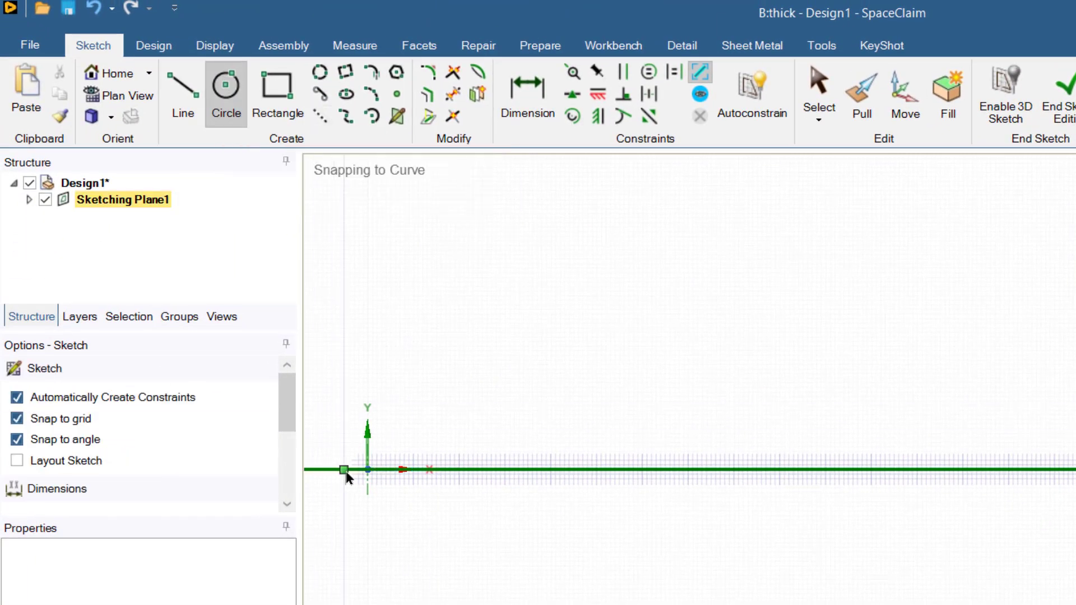
{"action": "left_click", "coordinate": [368, 470]}
{"action": "type", "text": "800"}
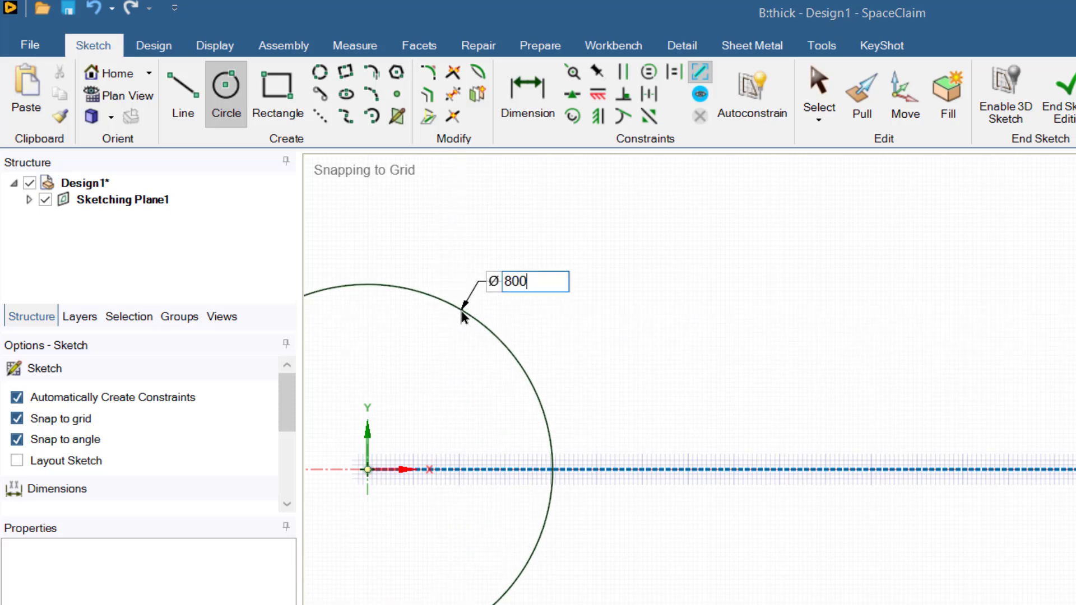
{"action": "key", "text": "Return"}
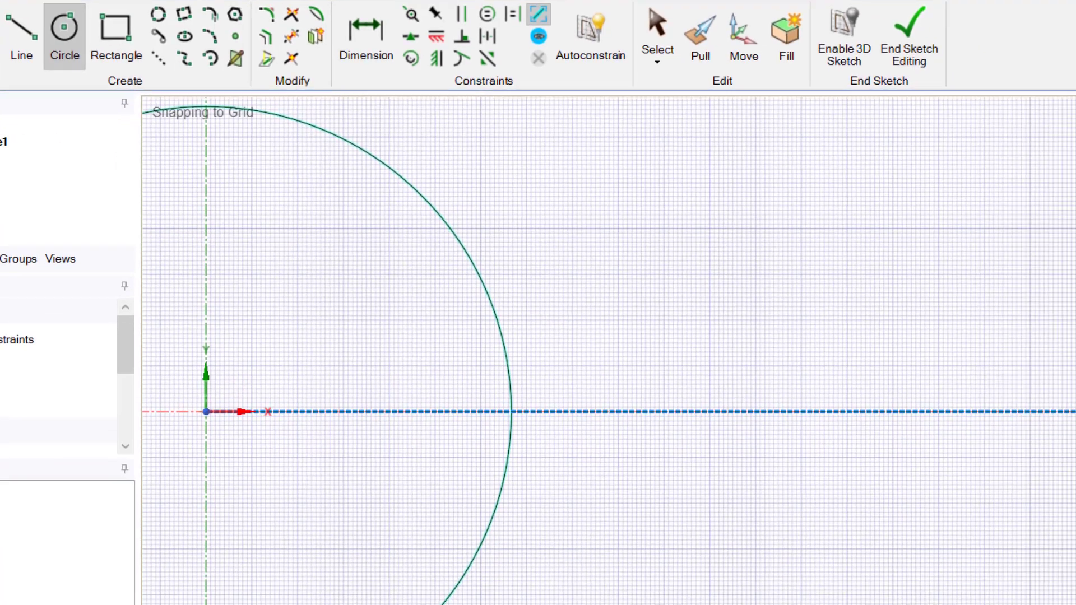
{"action": "left_click", "coordinate": [1075, 412]}
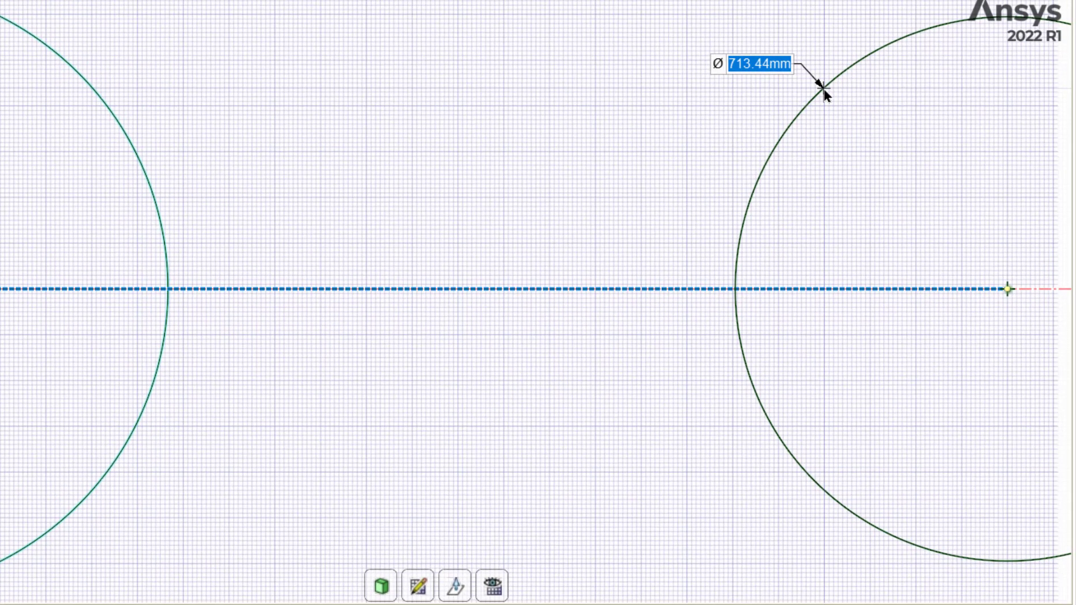
{"action": "type", "text": "800"}
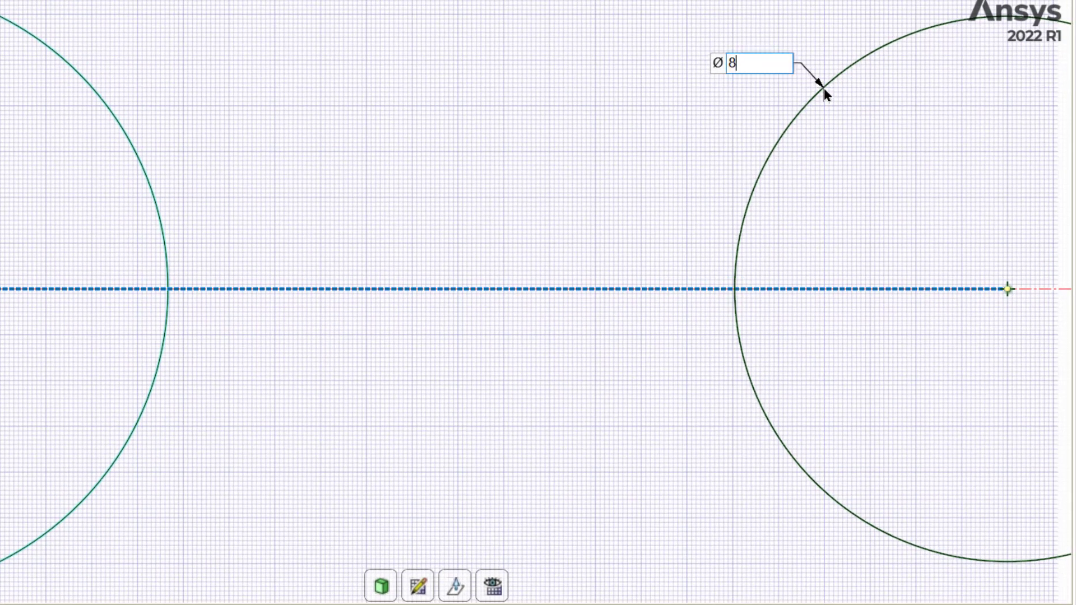
{"action": "key", "text": "Return"}
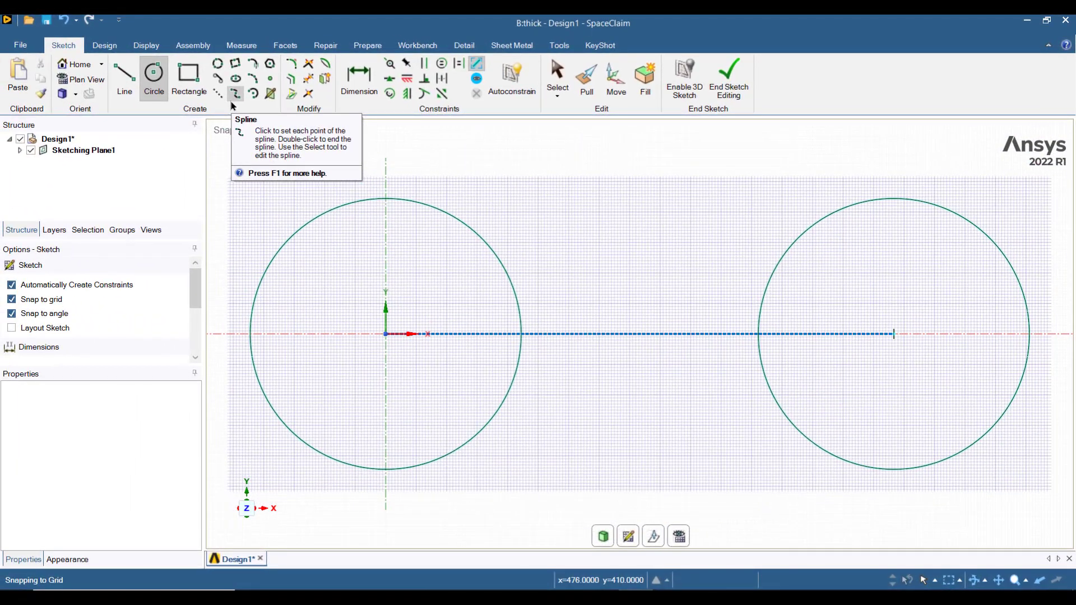
- Join the circle tops with a line and add a construction line from the right circle's centre to its edge
{"action": "key", "text": "l"}
{"action": "left_click", "coordinate": [385, 199]}
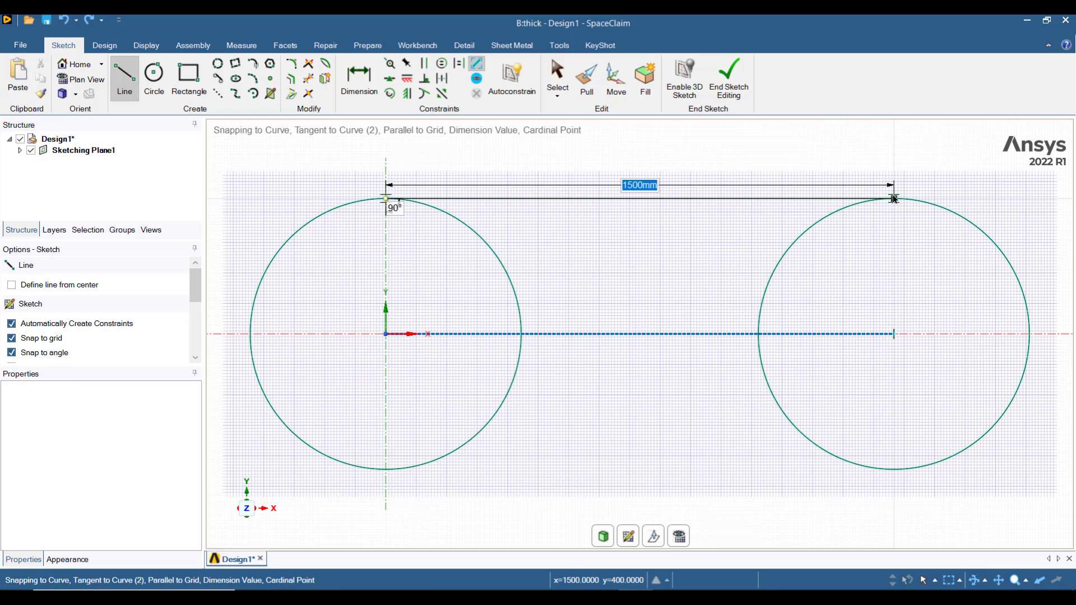
{"action": "left_click", "coordinate": [894, 198]}
{"action": "left_click", "coordinate": [218, 93]}
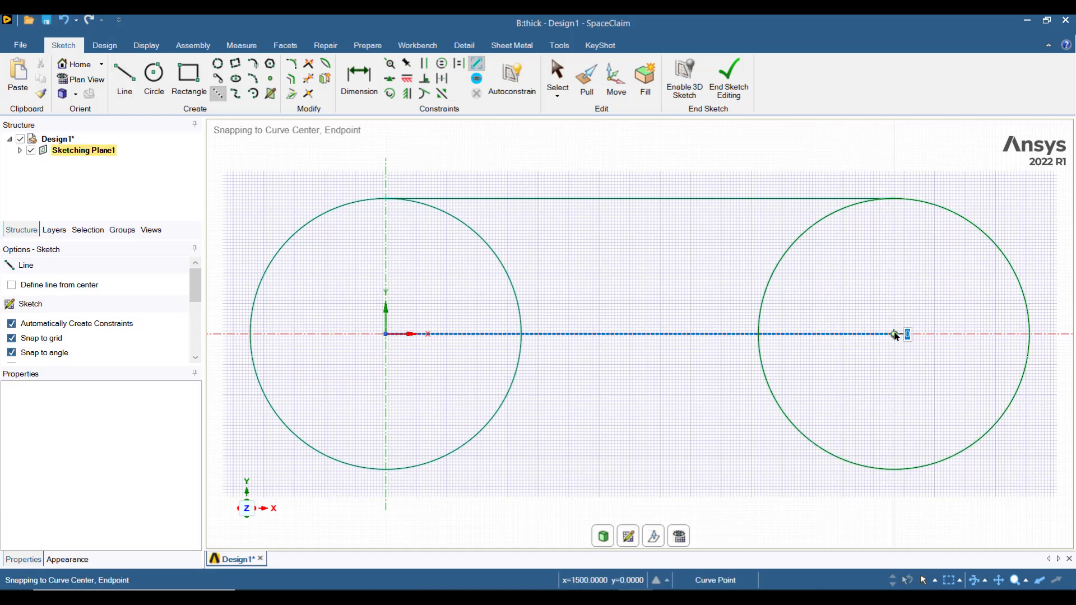
{"action": "left_click", "coordinate": [894, 334]}
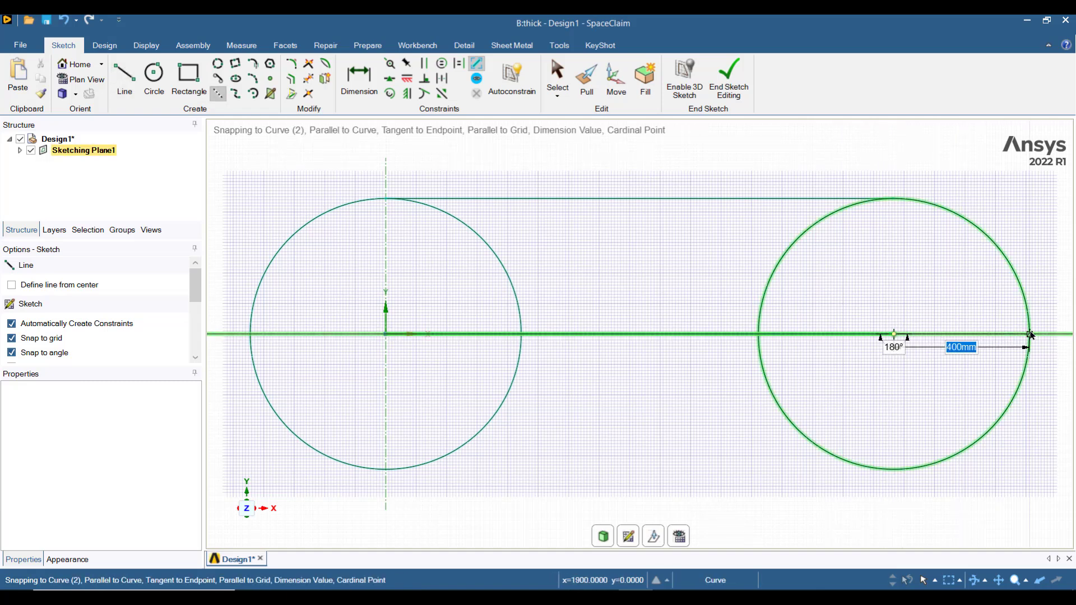
{"action": "left_click", "coordinate": [1030, 334]}
- Sketch a 100 mm vertical line left of the left circle, then a horizontal line meeting the circle
{"action": "left_click", "coordinate": [124, 75]}
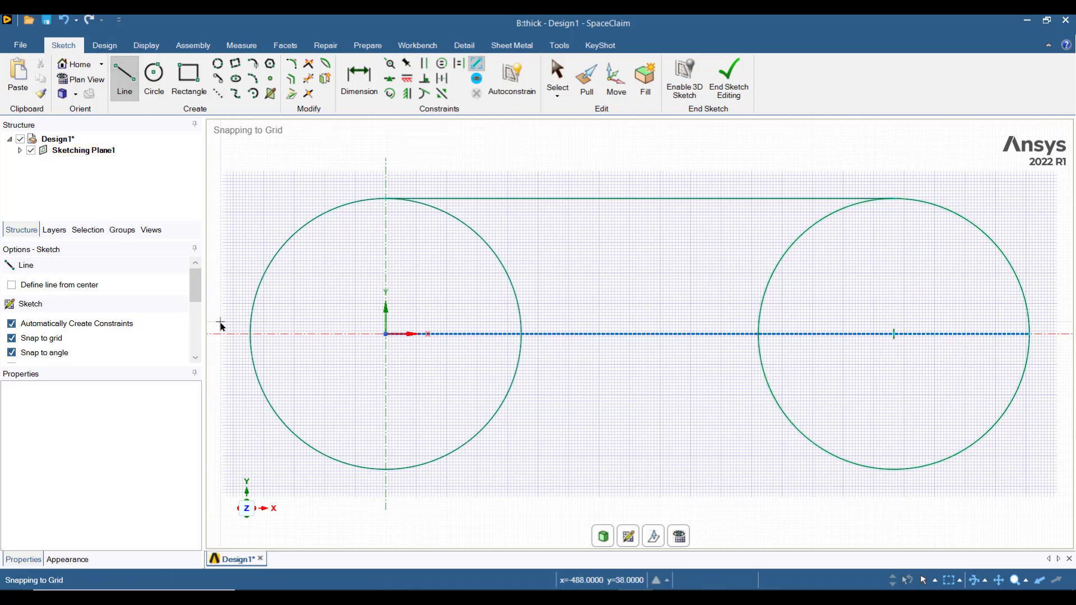
{"action": "left_click", "coordinate": [212, 334]}
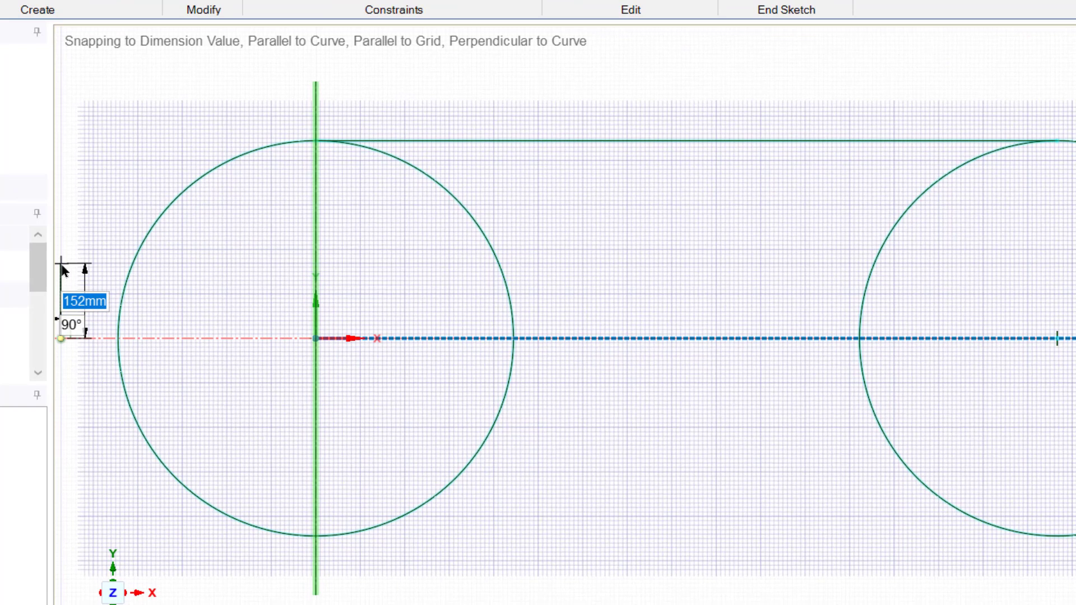
{"action": "type", "text": "100"}
{"action": "key", "text": "Return"}
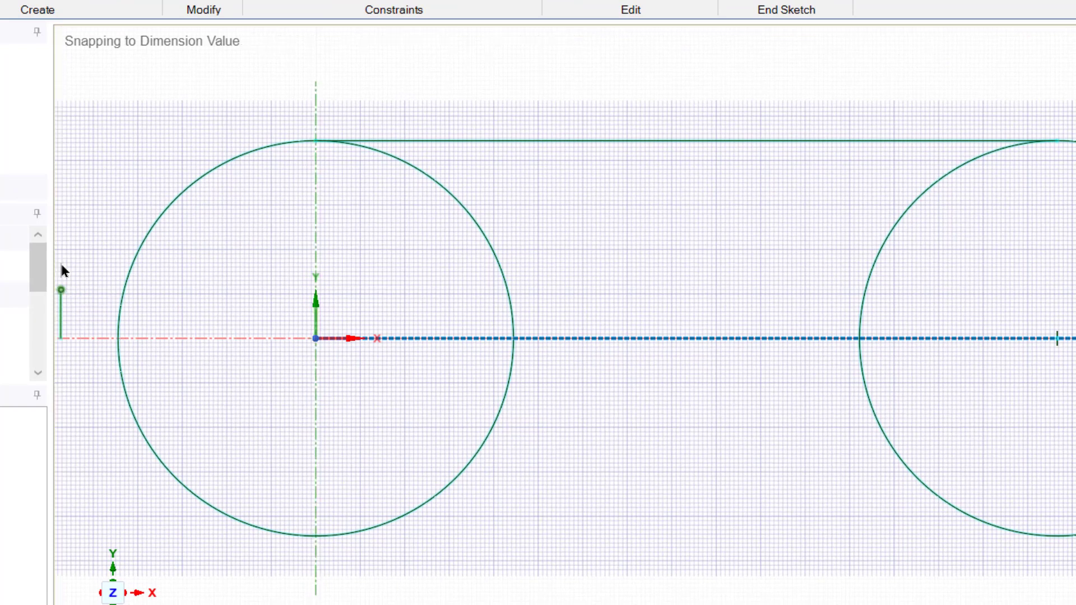
{"action": "left_click", "coordinate": [61, 290]}
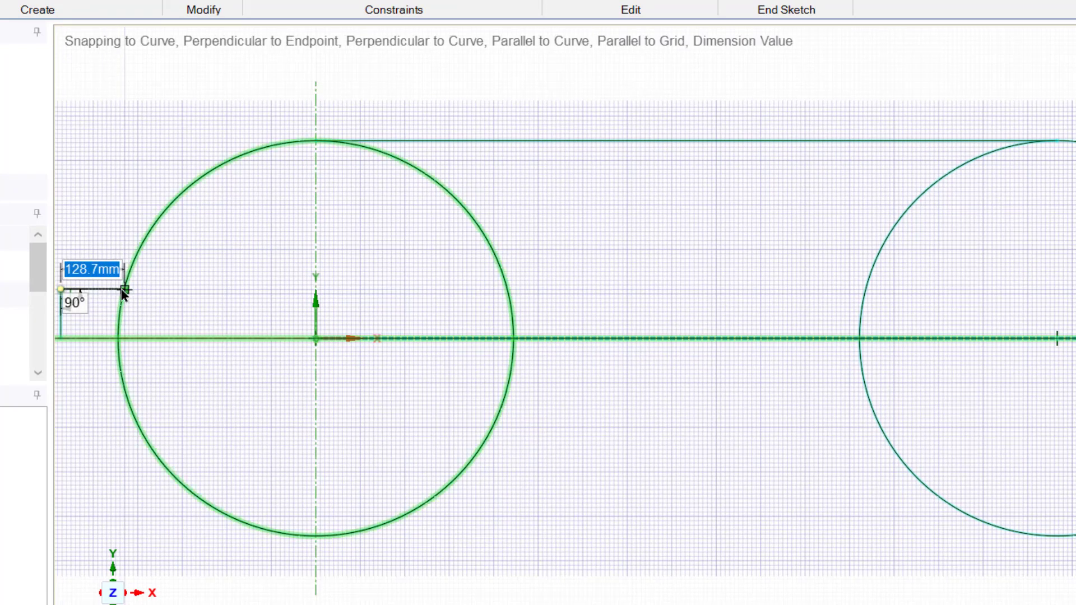
{"action": "left_click", "coordinate": [124, 290]}
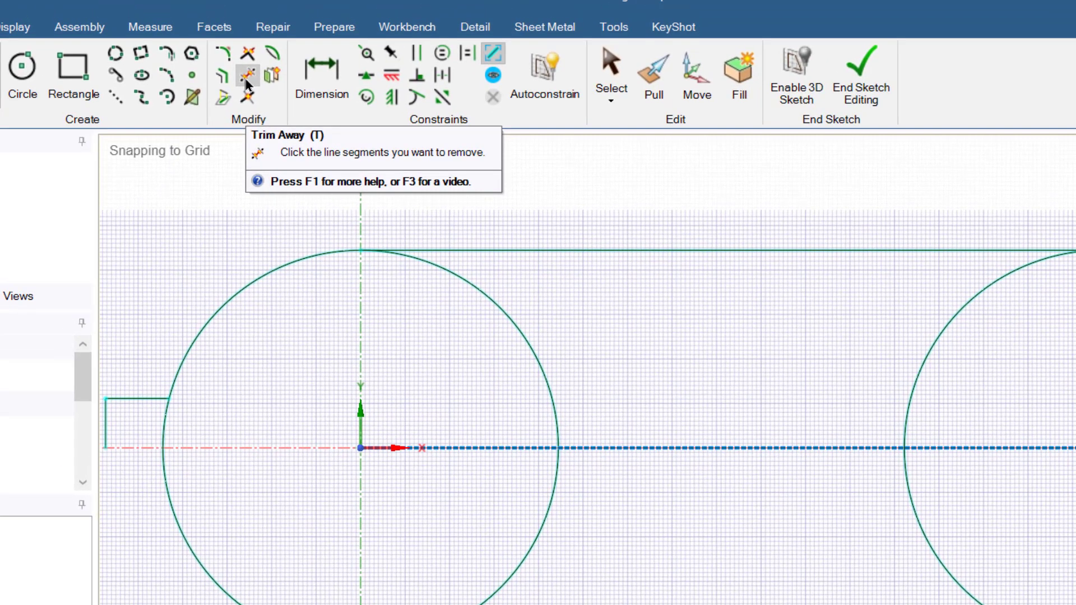
- Trim the left circle's lower arc and round the neck-to-head corner with a 100 mm fillet
{"action": "left_click", "coordinate": [246, 80]}
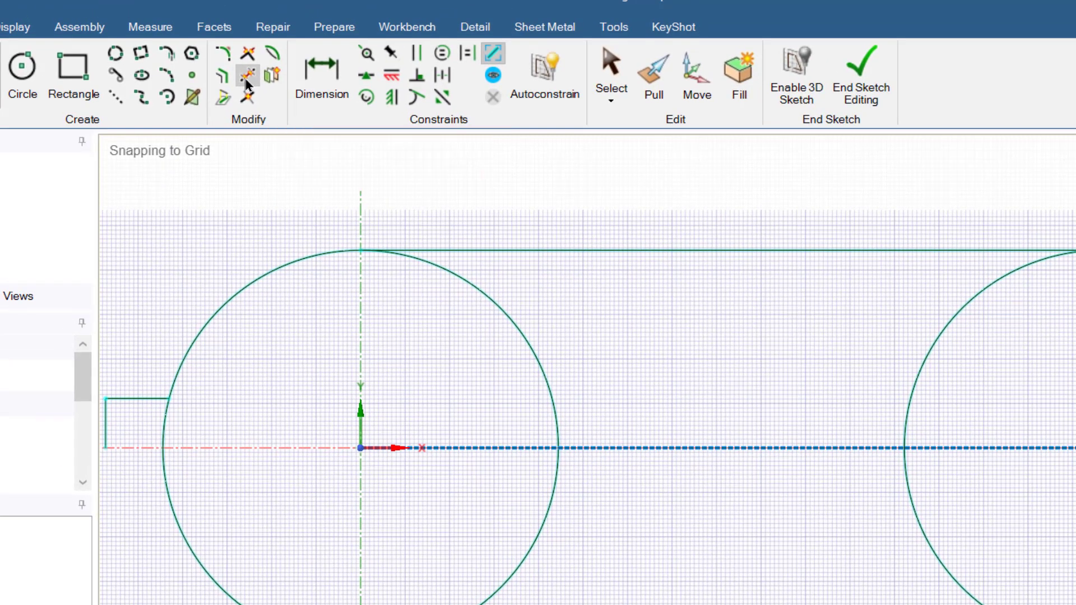
{"action": "left_click", "coordinate": [162, 487]}
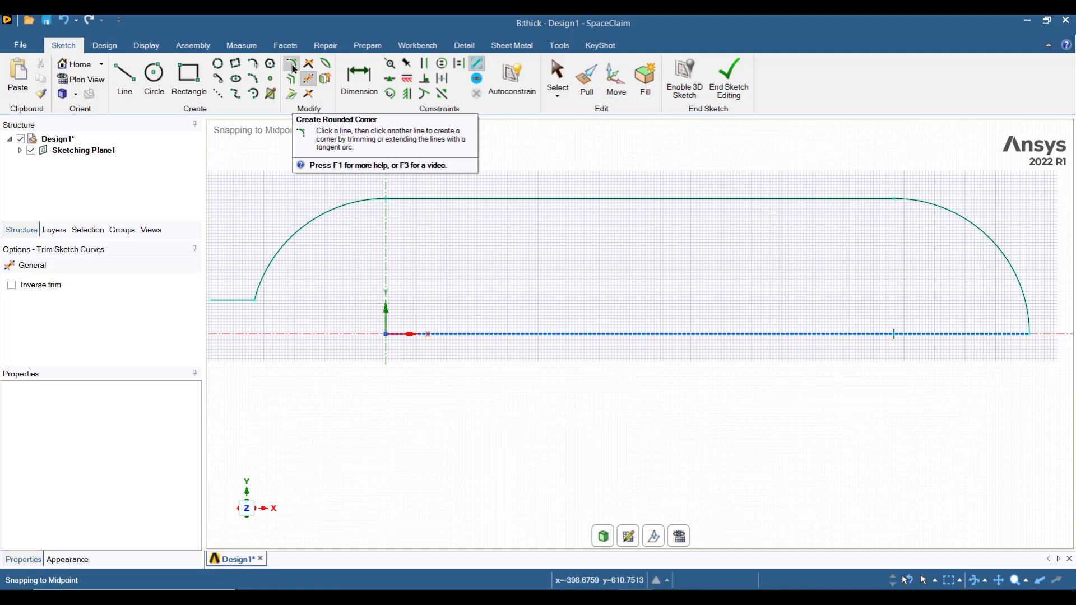
{"action": "left_click", "coordinate": [293, 68]}
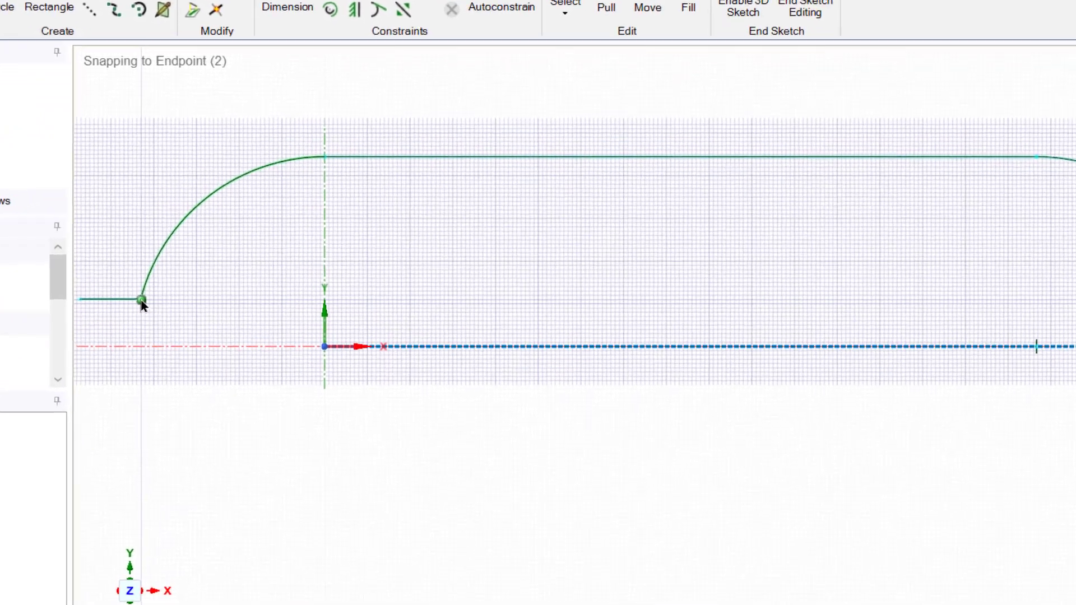
{"action": "left_click", "coordinate": [139, 303]}
{"action": "type", "text": "100"}
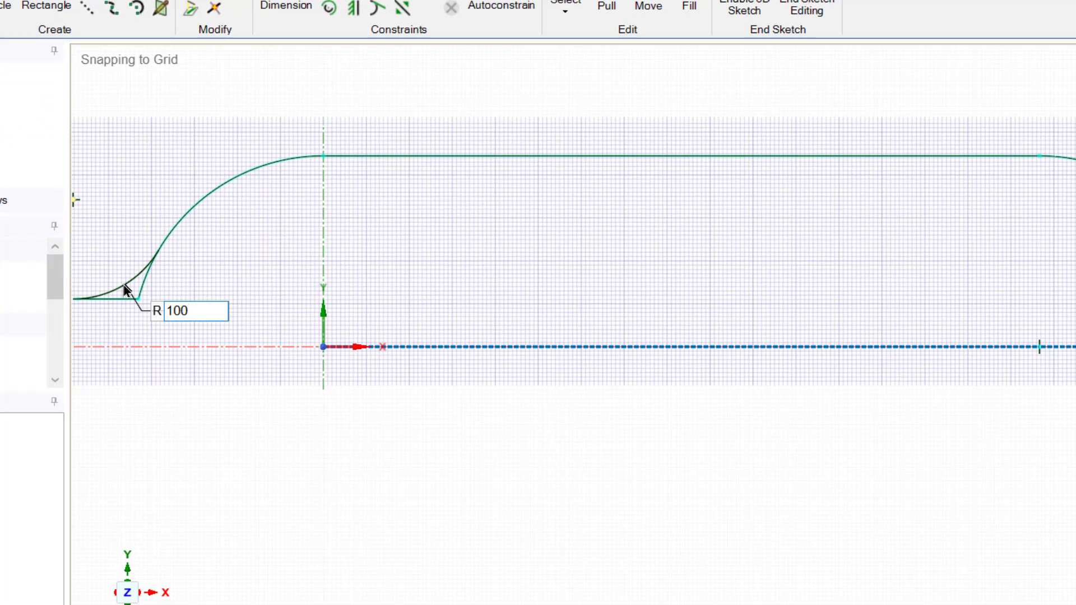
{"action": "key", "text": "Return"}
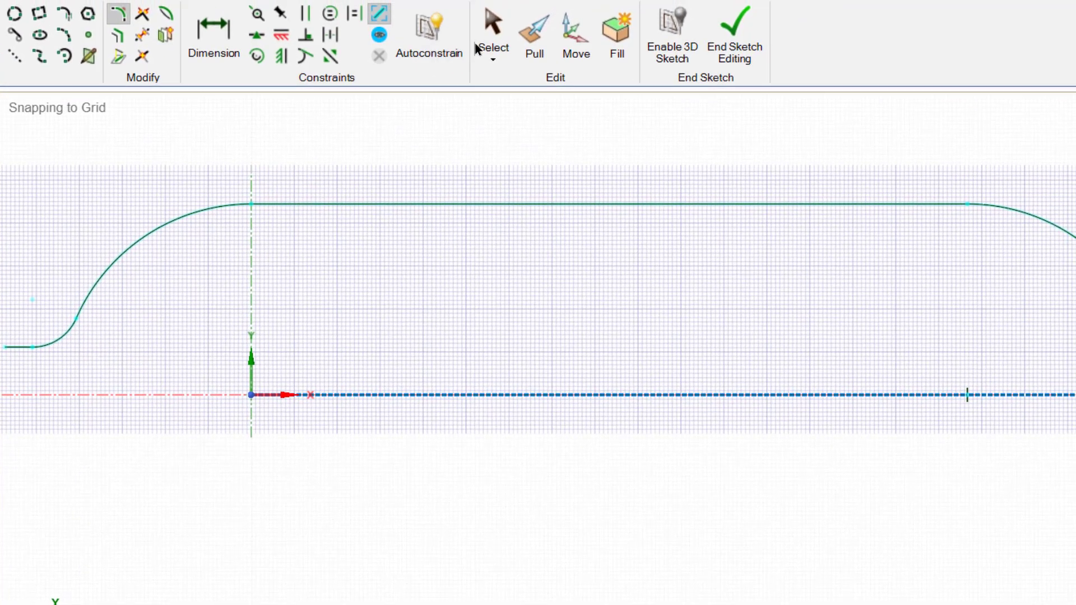
- Select the profile chain: neck line, head arc, top line and right arc
{"action": "left_click", "coordinate": [520, 17]}
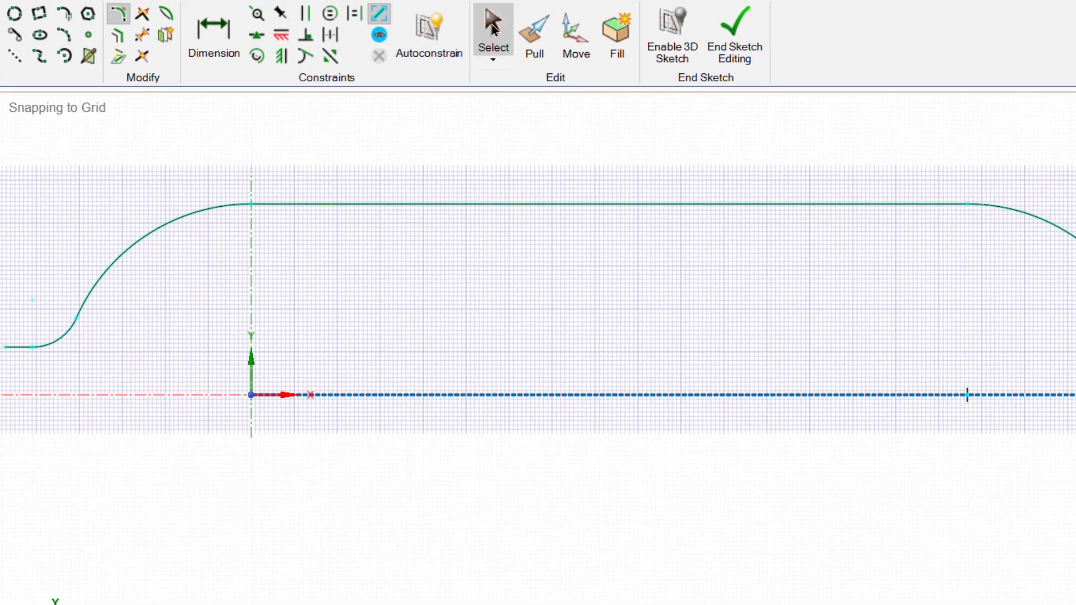
{"action": "left_click", "coordinate": [20, 348]}
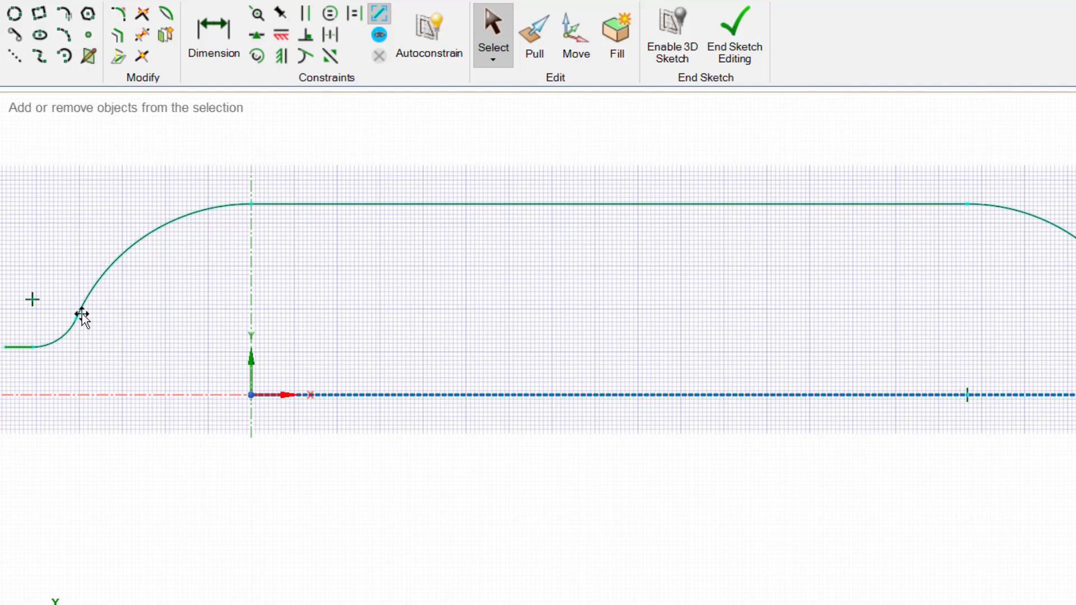
{"action": "left_click", "coordinate": [118, 258], "text": "ctrl"}
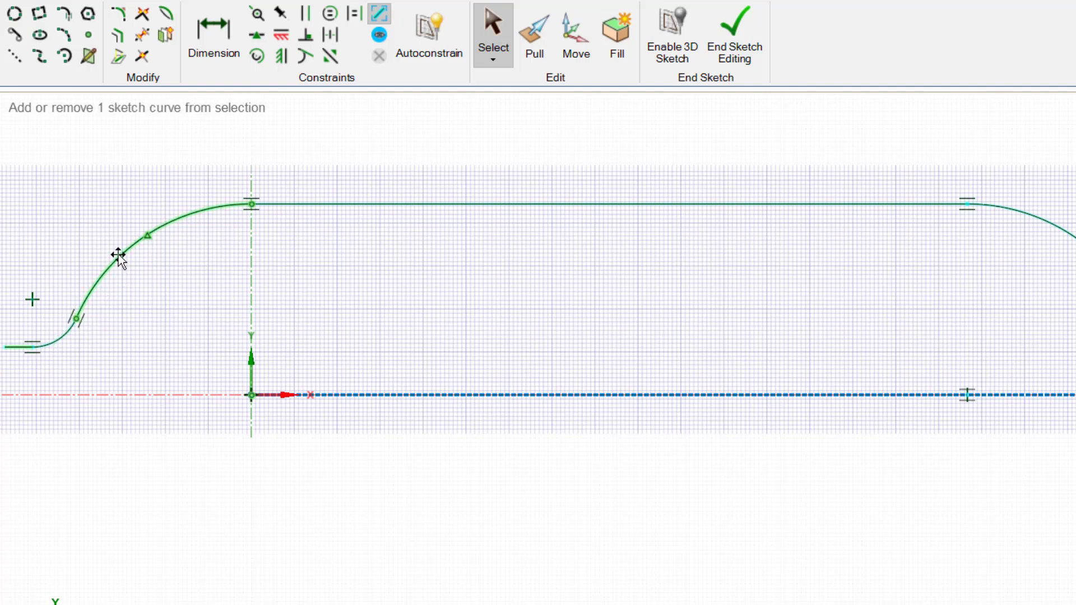
{"action": "double_click", "coordinate": [384, 205], "text": "ctrl"}
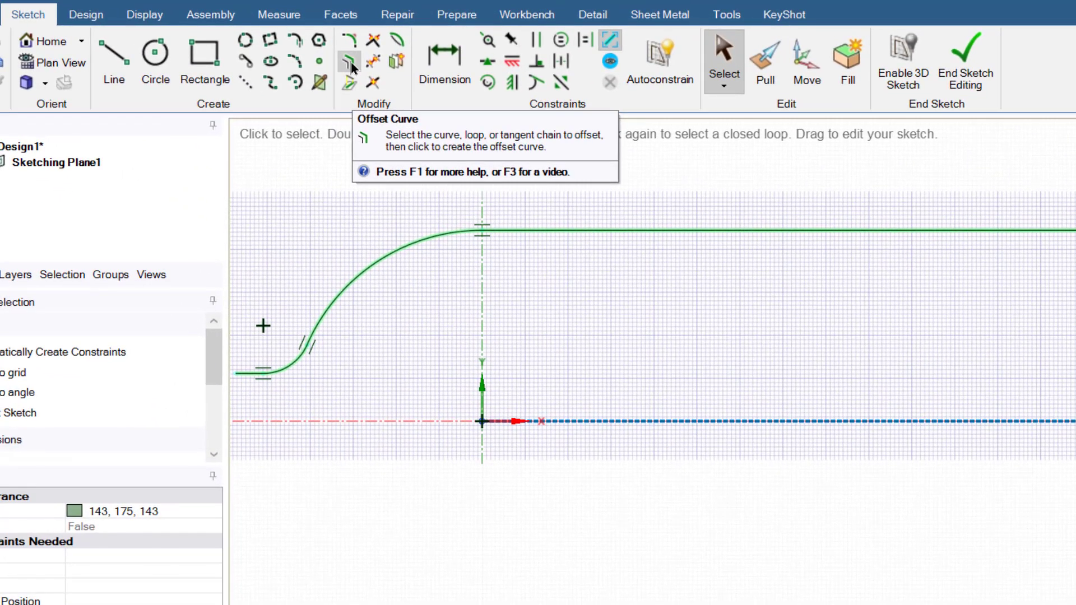
- Offset the outer profile curves inward by 40 mm with Offset Curve
{"action": "left_click", "coordinate": [351, 65]}
{"action": "left_click", "coordinate": [421, 256]}
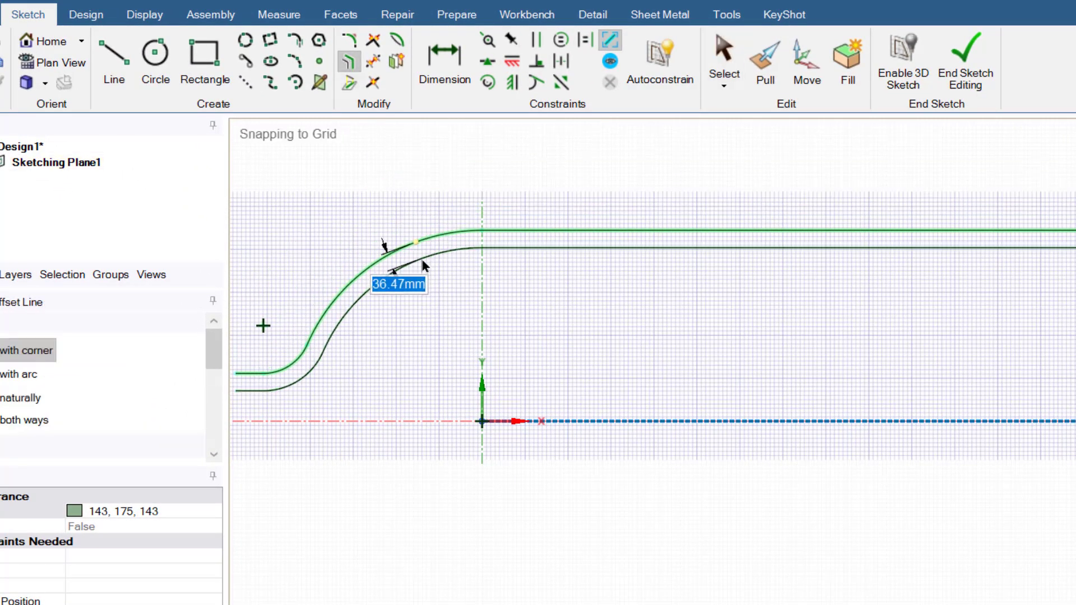
{"action": "type", "text": "40"}
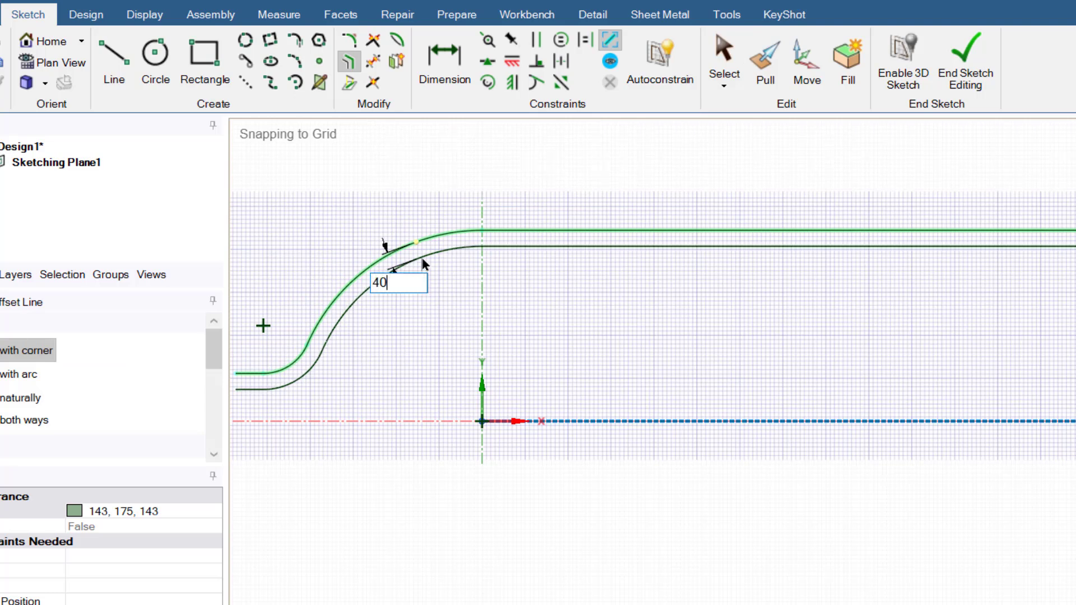
{"action": "key", "text": "Return"}
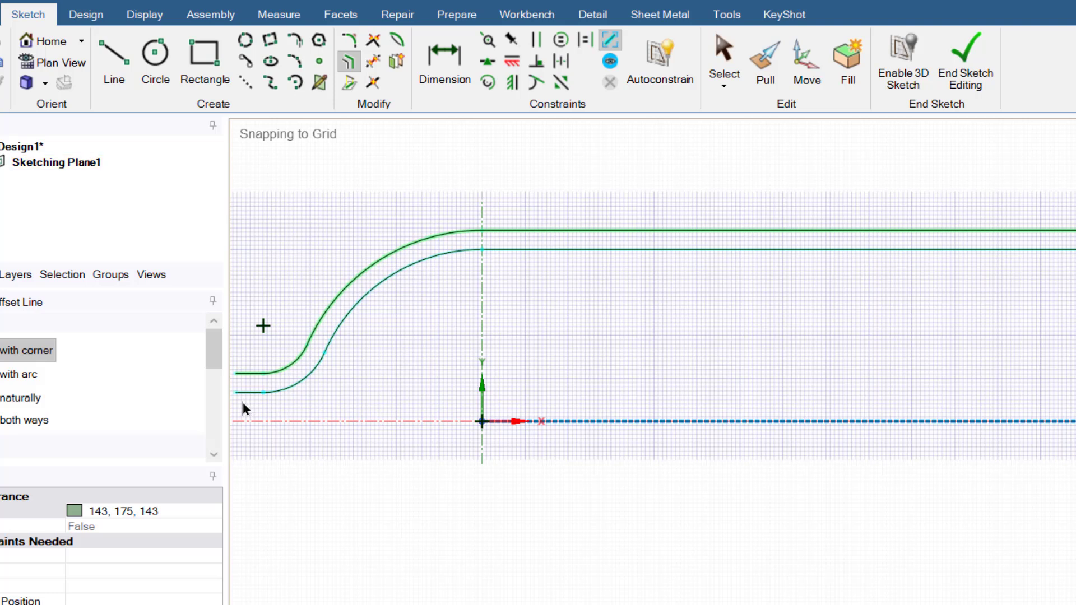
- Draw closing lines between inner and outer curve ends at the neck and on the X axis
{"action": "left_click", "coordinate": [117, 51]}
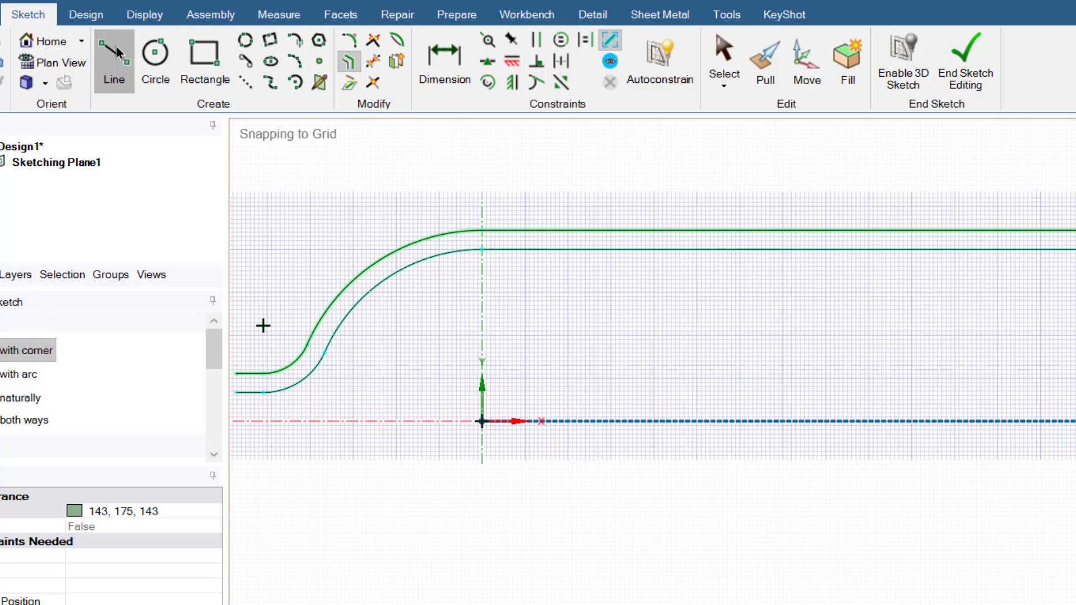
{"action": "left_click", "coordinate": [236, 372]}
{"action": "left_click", "coordinate": [236, 393]}
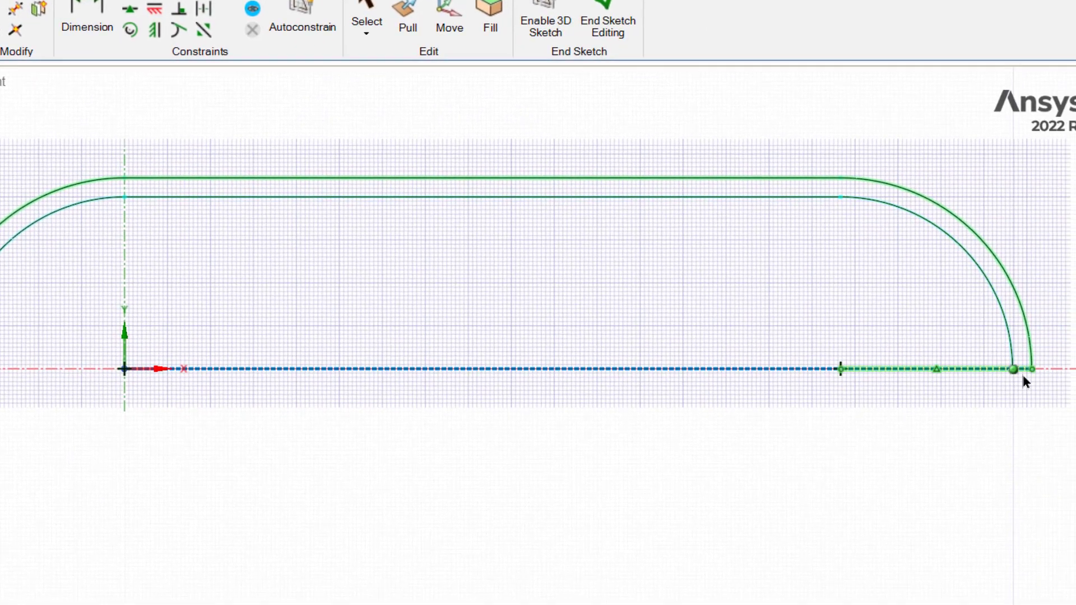
{"action": "scroll", "coordinate": [1021, 372], "scroll_direction": "up", "scroll_amount": 6}
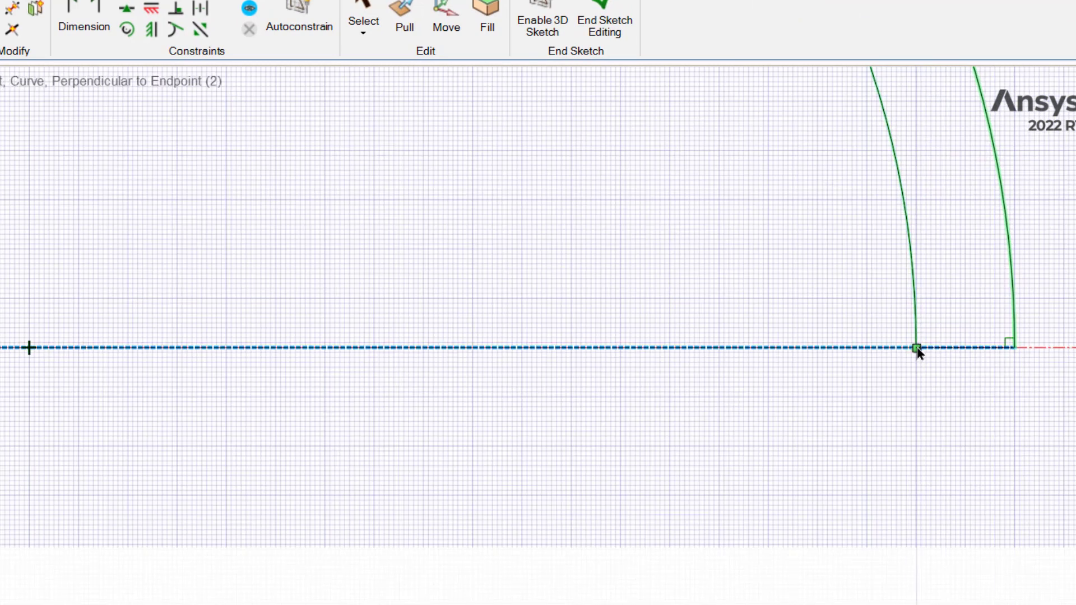
{"action": "left_click", "coordinate": [917, 348]}
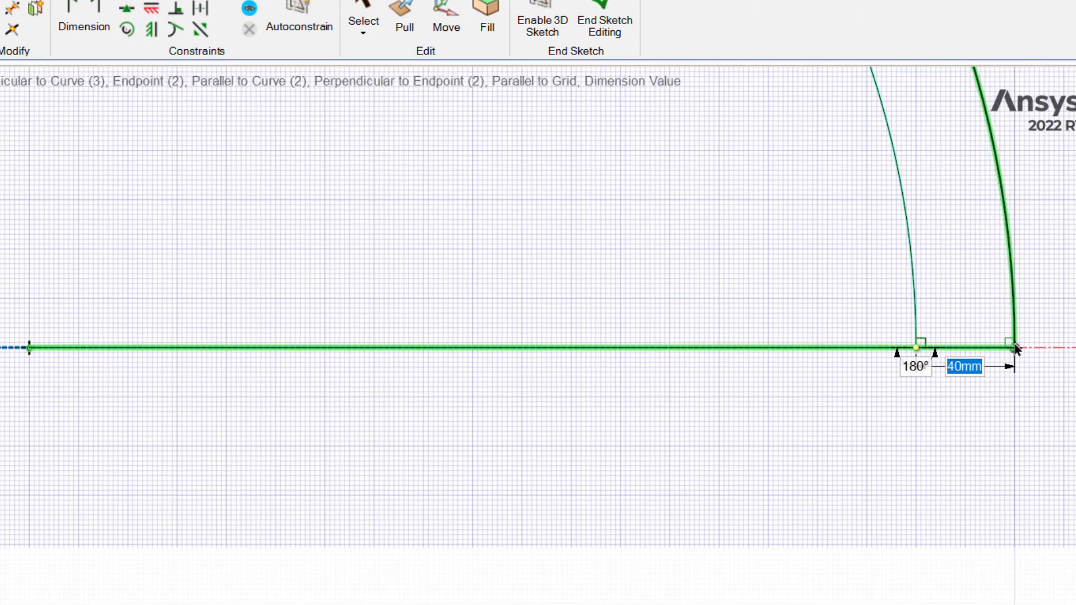
{"action": "left_click", "coordinate": [1018, 347]}
{"action": "scroll", "coordinate": [1011, 351], "scroll_direction": "down", "scroll_amount": 5}
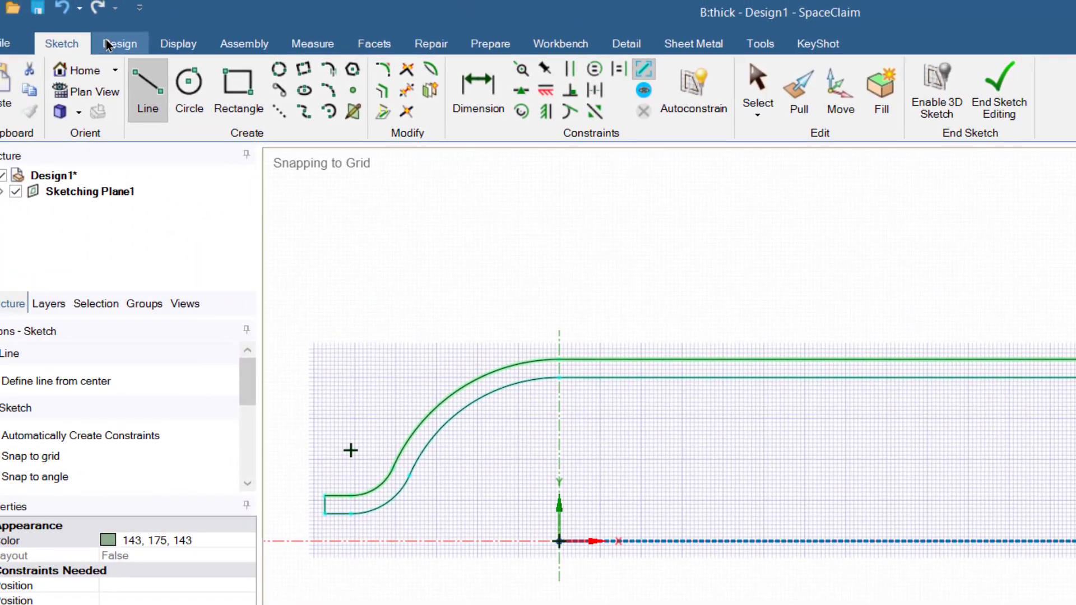
{"action": "left_click", "coordinate": [109, 45]}
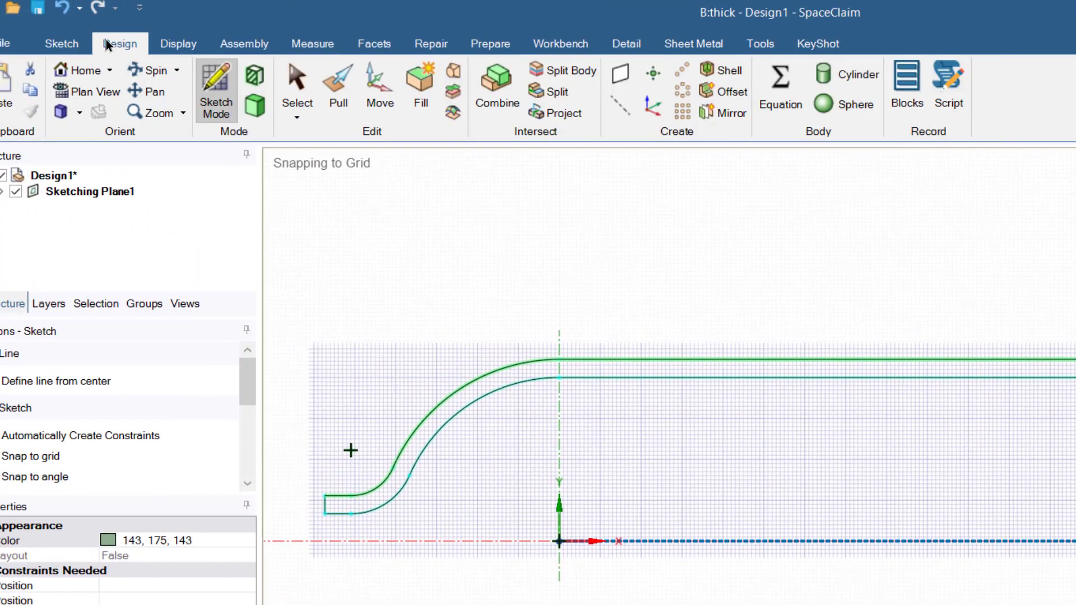
- Pull-revolve the wall profile face 360° about the X axis
{"action": "left_click", "coordinate": [338, 89]}
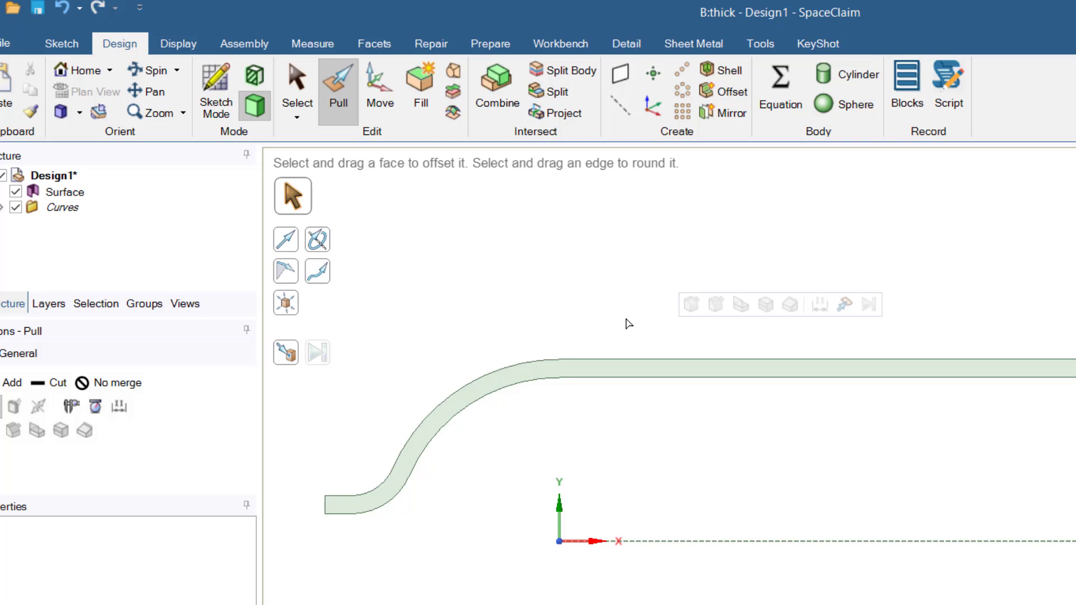
{"action": "left_click", "coordinate": [817, 374]}
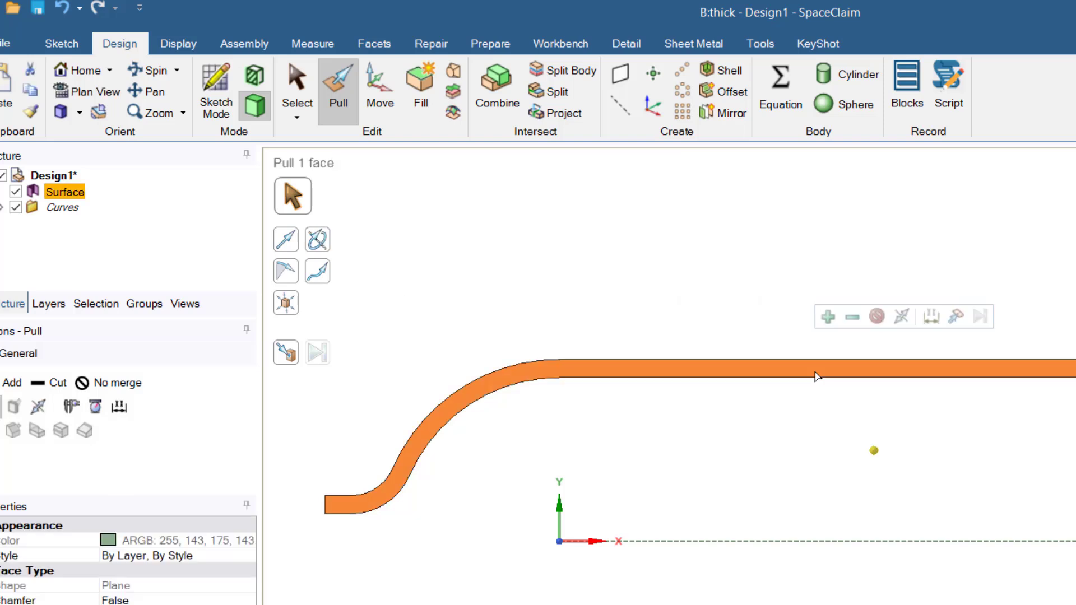
{"action": "left_click", "coordinate": [318, 245]}
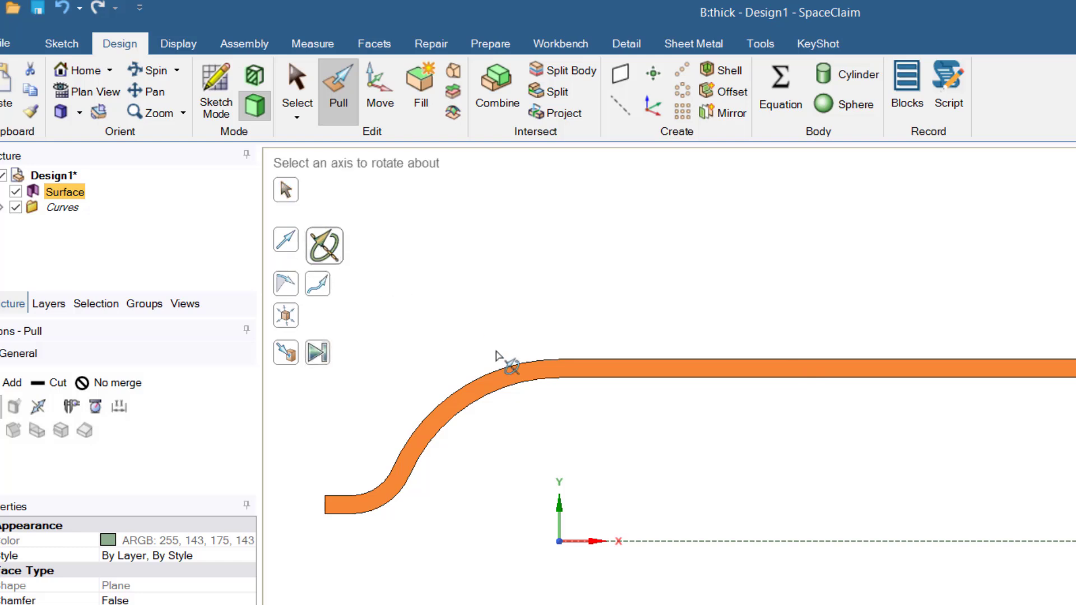
{"action": "left_click", "coordinate": [797, 541]}
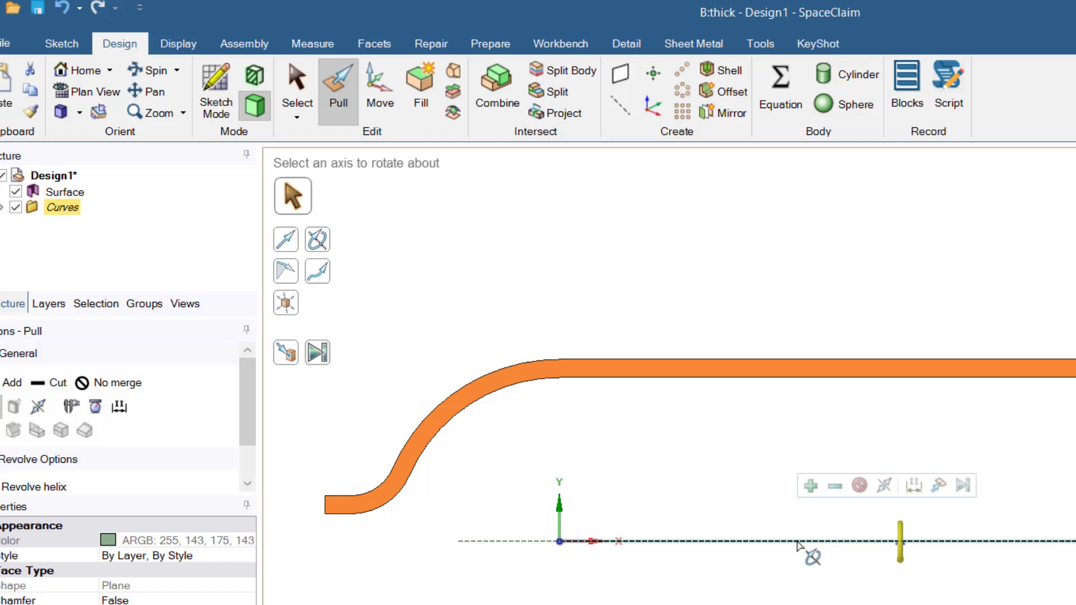
{"action": "left_click", "coordinate": [797, 542]}
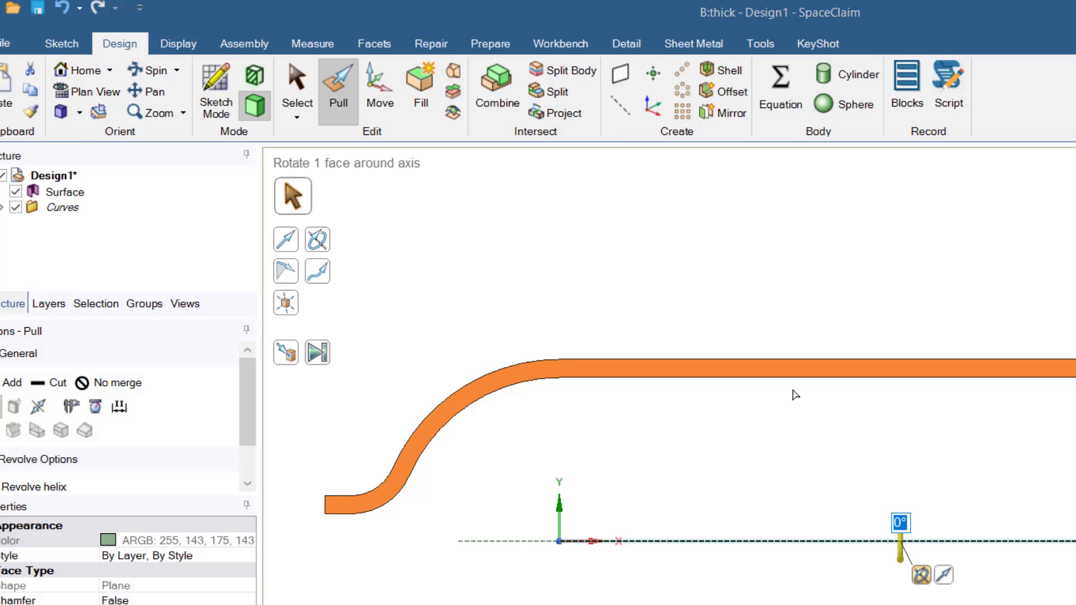
{"action": "type", "text": "360"}
{"action": "key", "text": "Return"}
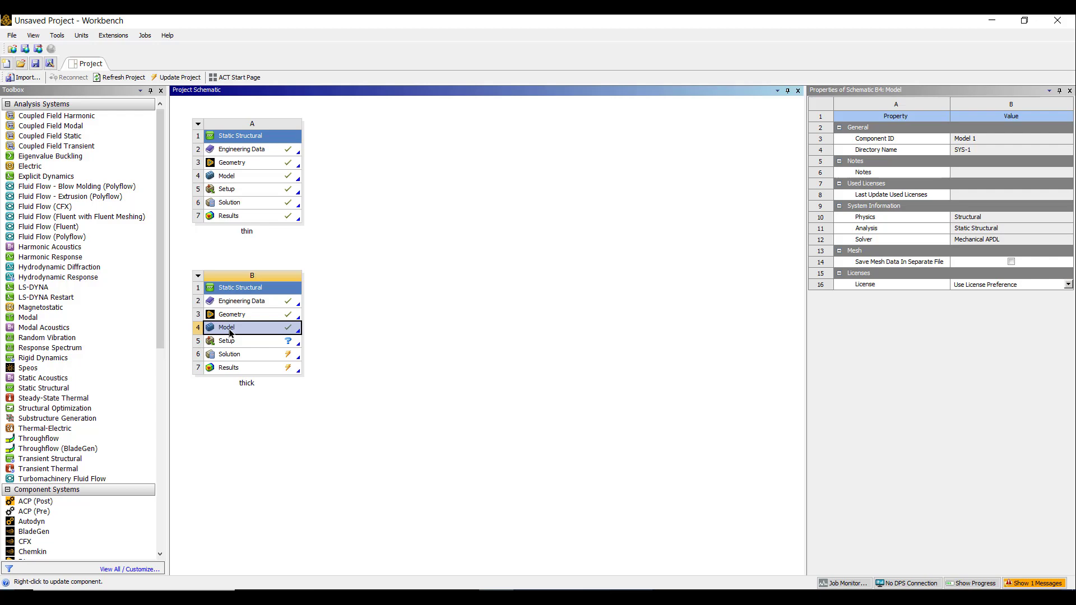
- Open the thick system's Model cell (B4) in Mechanical
{"action": "double_click", "coordinate": [230, 333]}
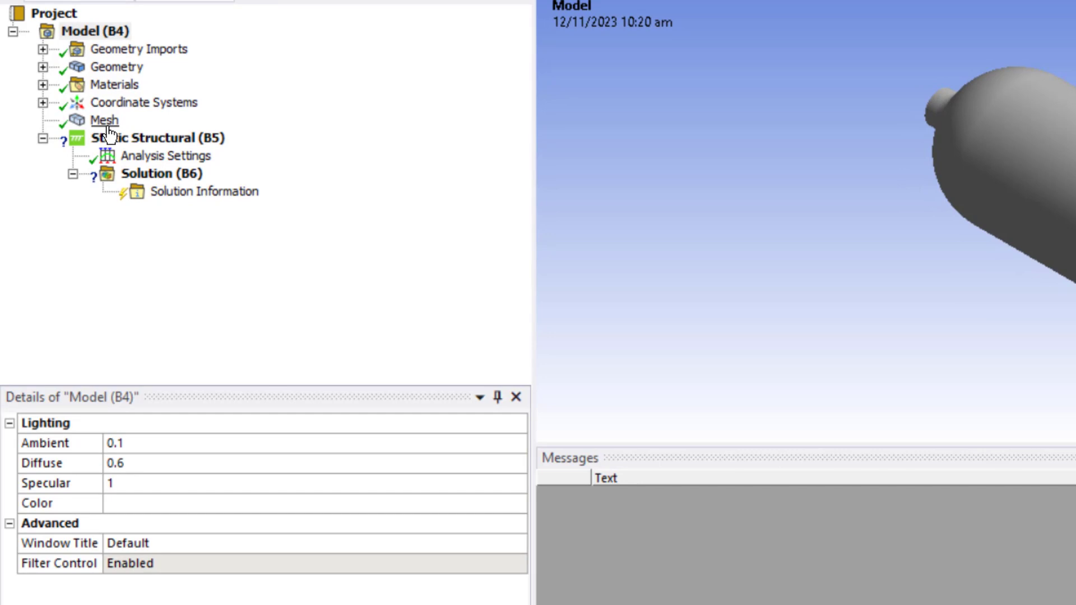
- Set the mesh Element Size to 20 mm, then select Static Structural (B5)
{"action": "left_click", "coordinate": [107, 125]}
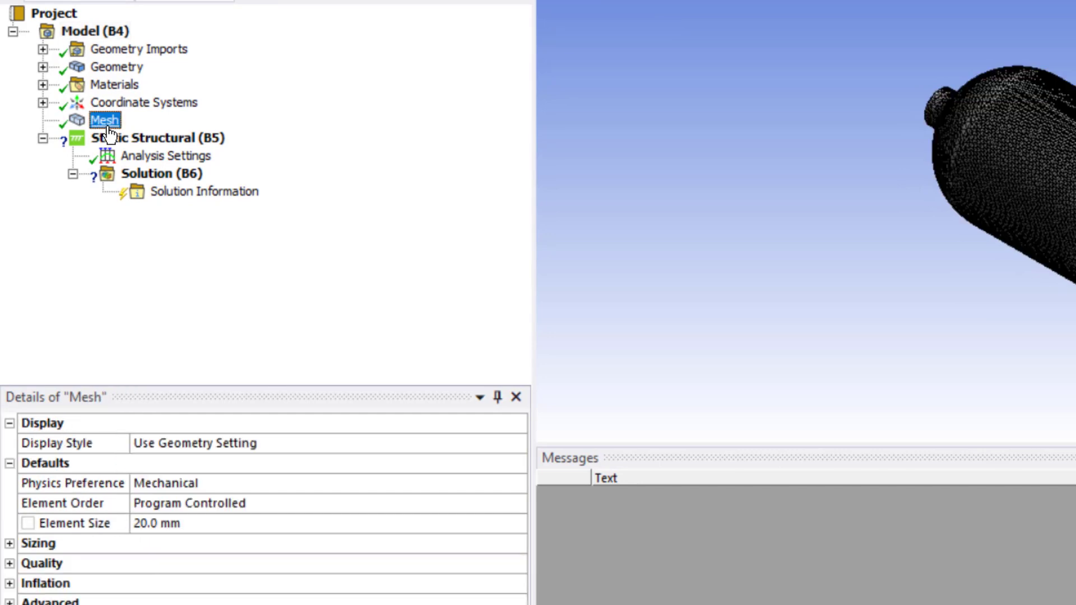
{"action": "left_click", "coordinate": [187, 524]}
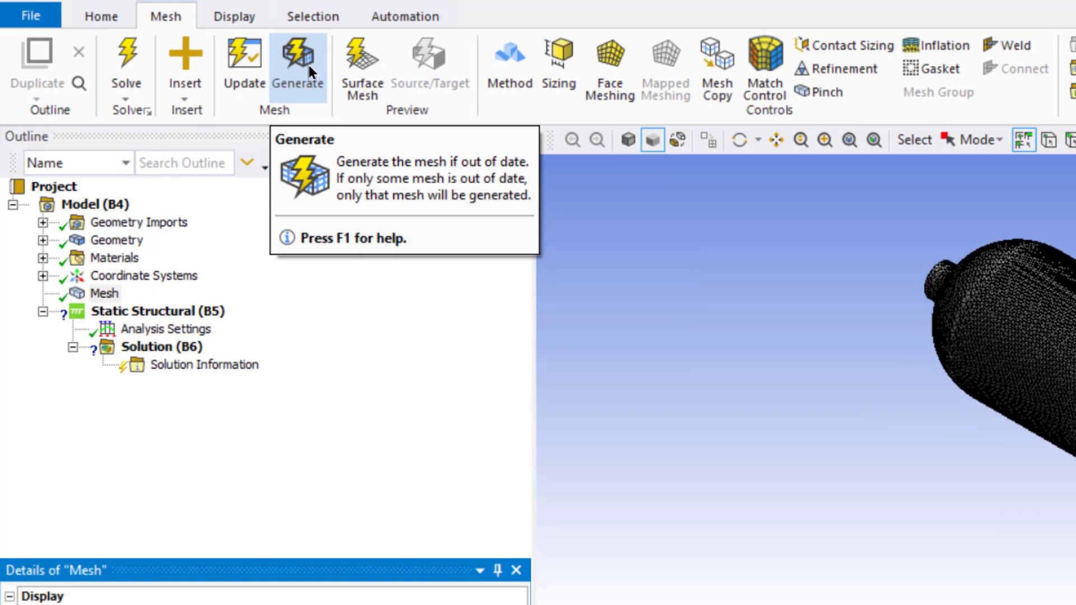
{"action": "left_click", "coordinate": [197, 314]}
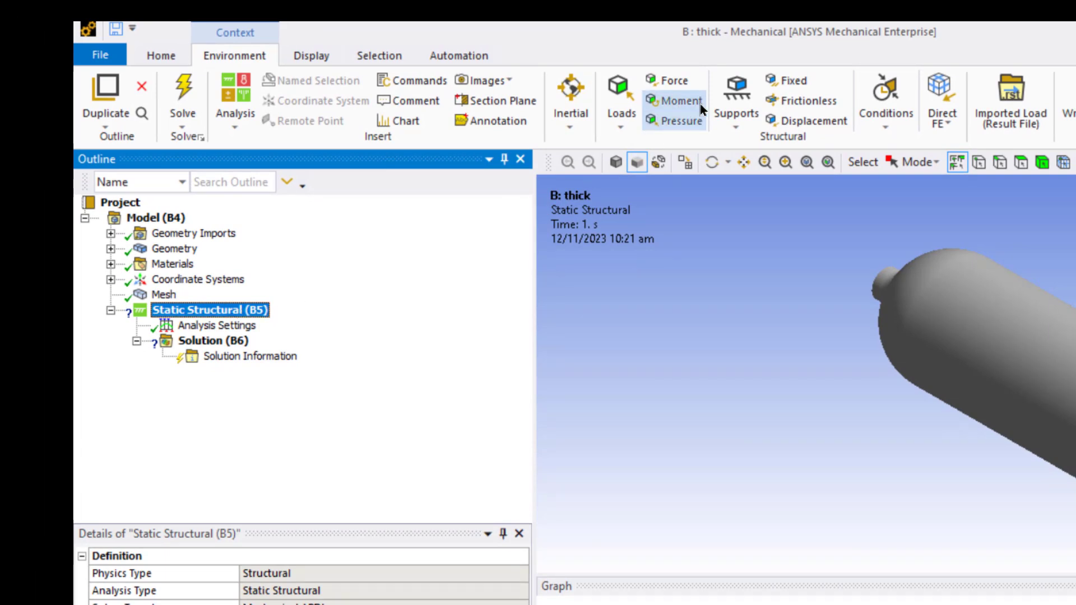
- Apply a Fixed Support to the outer circular edge of the neck opening
{"action": "left_click", "coordinate": [784, 82]}
{"action": "middle_click_drag", "start_coordinate": [872, 347], "coordinate": [962, 339]}
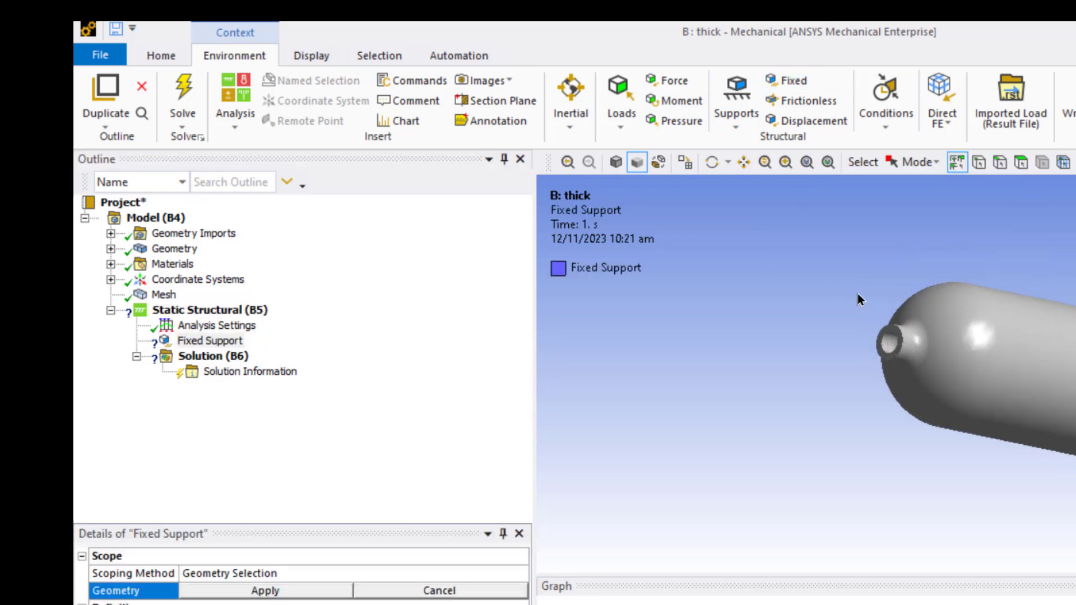
{"action": "right_click_drag", "start_coordinate": [860, 300], "coordinate": [930, 388]}
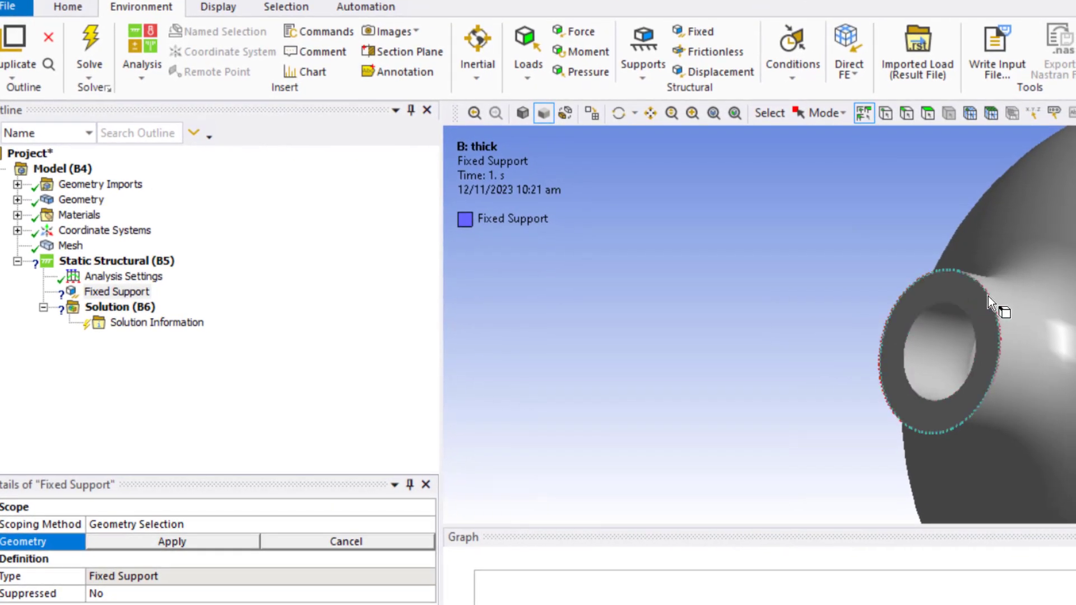
{"action": "left_click", "coordinate": [988, 296]}
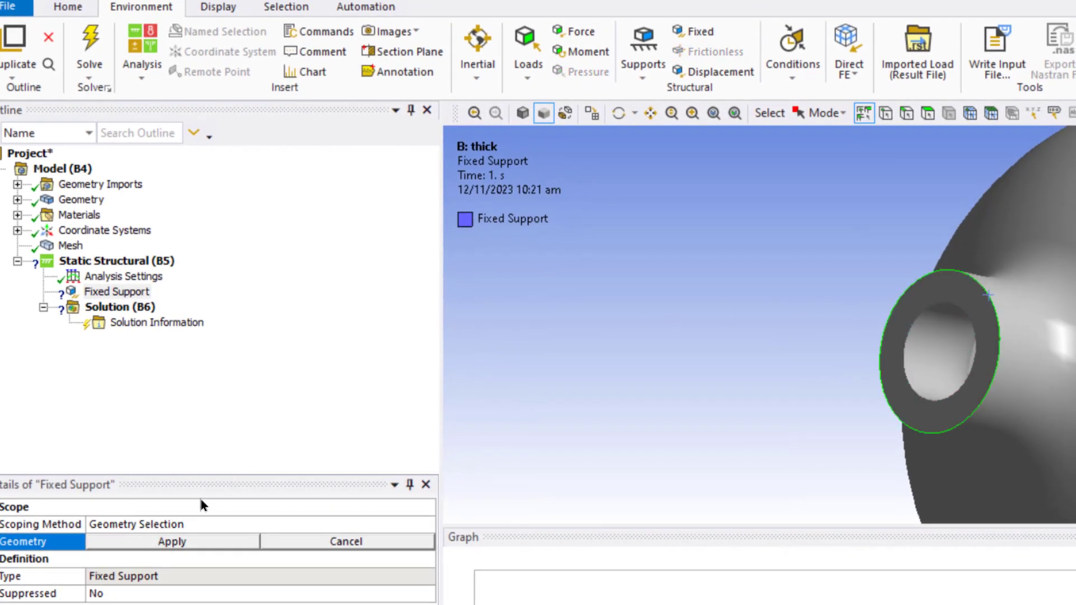
{"action": "left_click", "coordinate": [202, 540]}
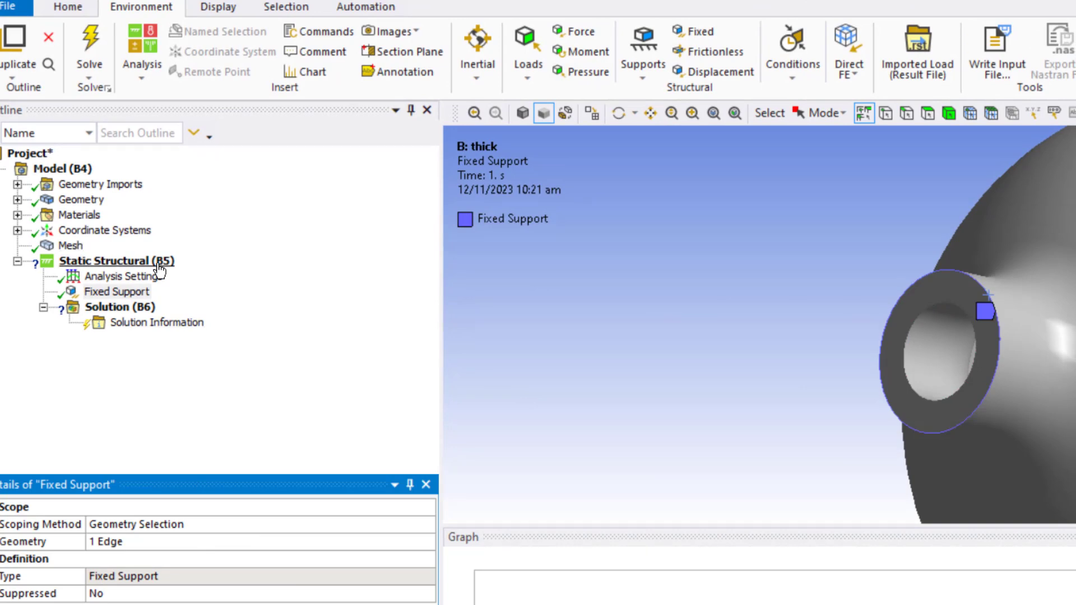
{"action": "left_click", "coordinate": [714, 112]}
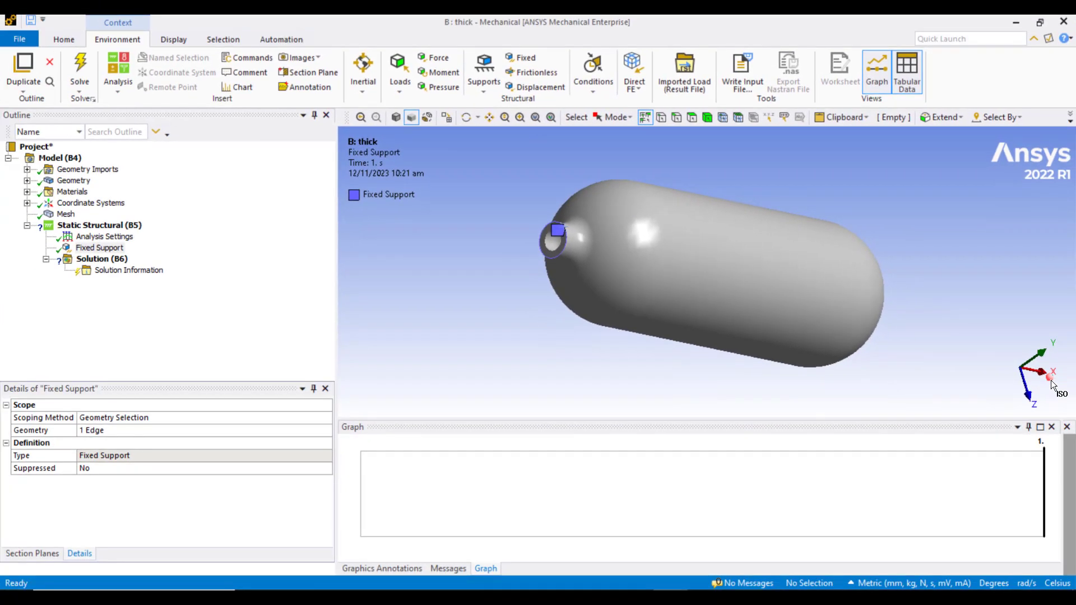
{"action": "left_click", "coordinate": [1052, 383]}
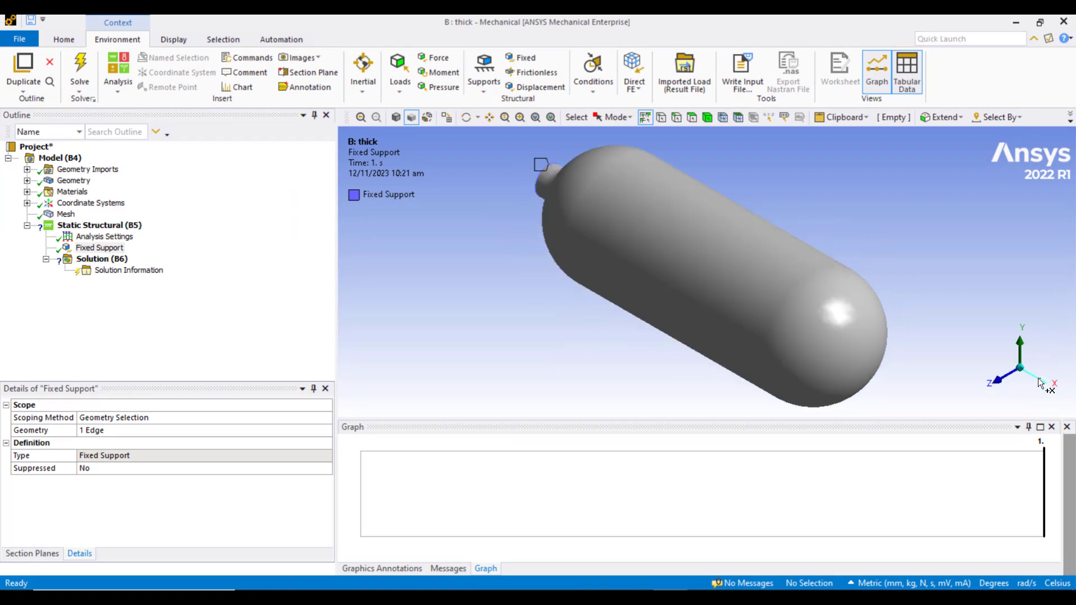
{"action": "left_click", "coordinate": [1041, 385]}
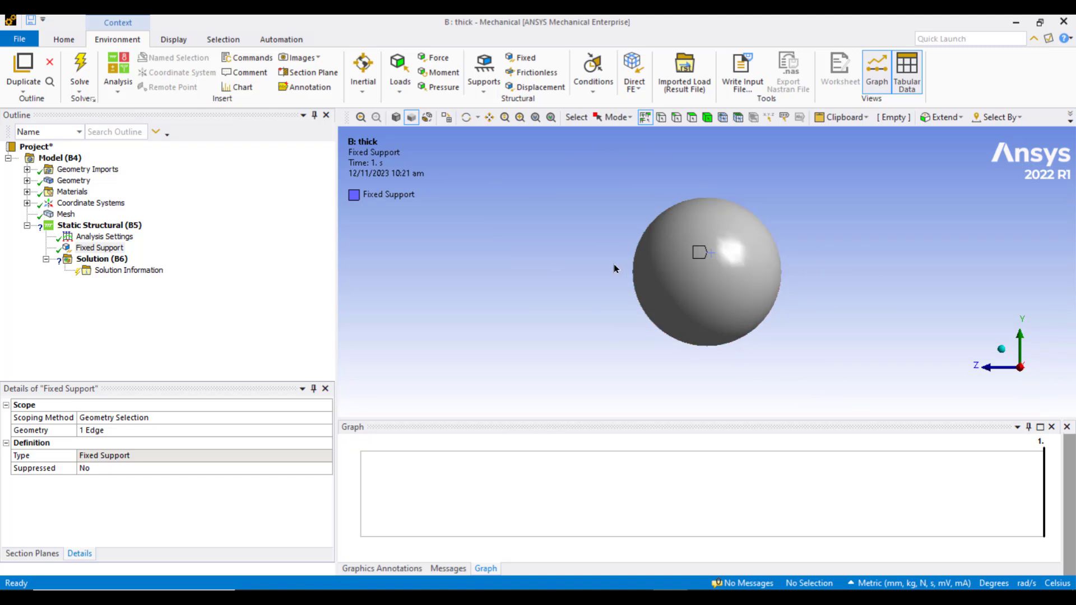
- Add Section Plane 1 cutting the vessel lengthwise, then view the cut wall isometrically
{"action": "left_click", "coordinate": [31, 554]}
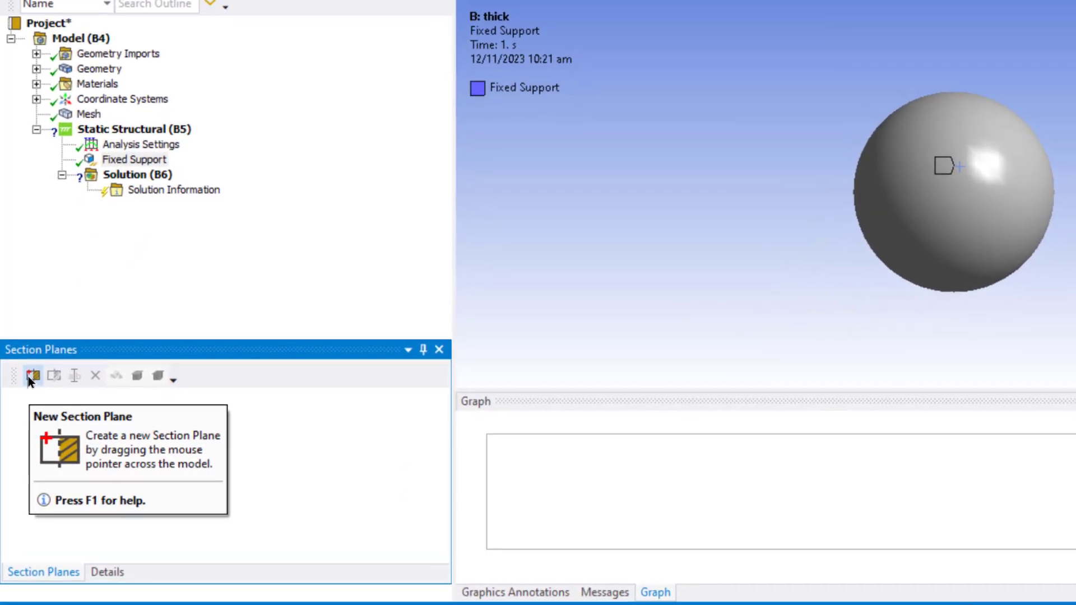
{"action": "left_click", "coordinate": [28, 376]}
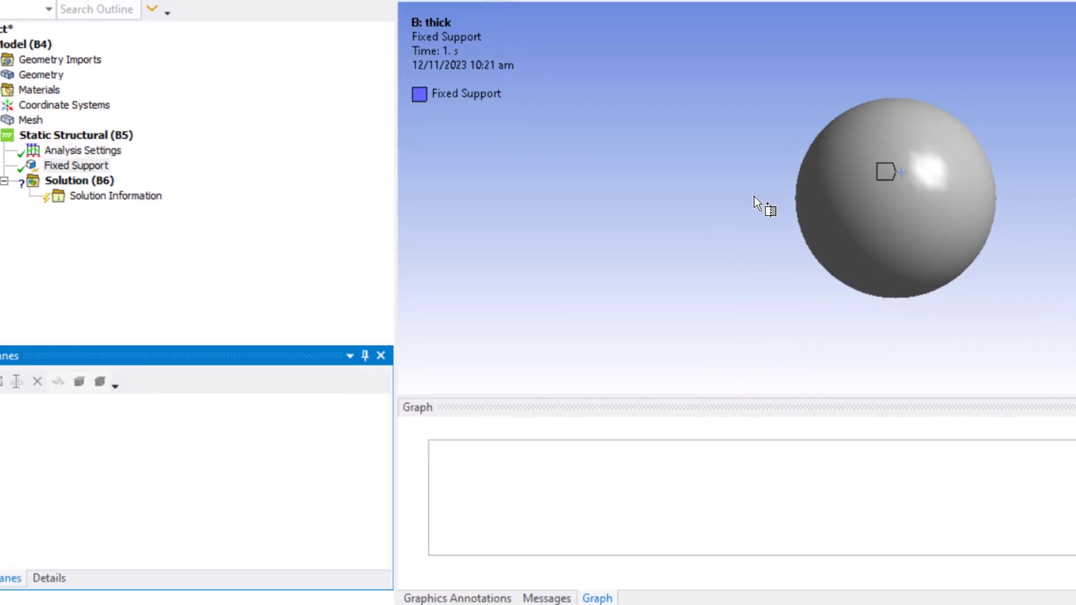
{"action": "left_click_drag", "start_coordinate": [763, 195], "coordinate": [1040, 195]}
{"action": "left_click_drag", "start_coordinate": [956, 203], "coordinate": [955, 202]}
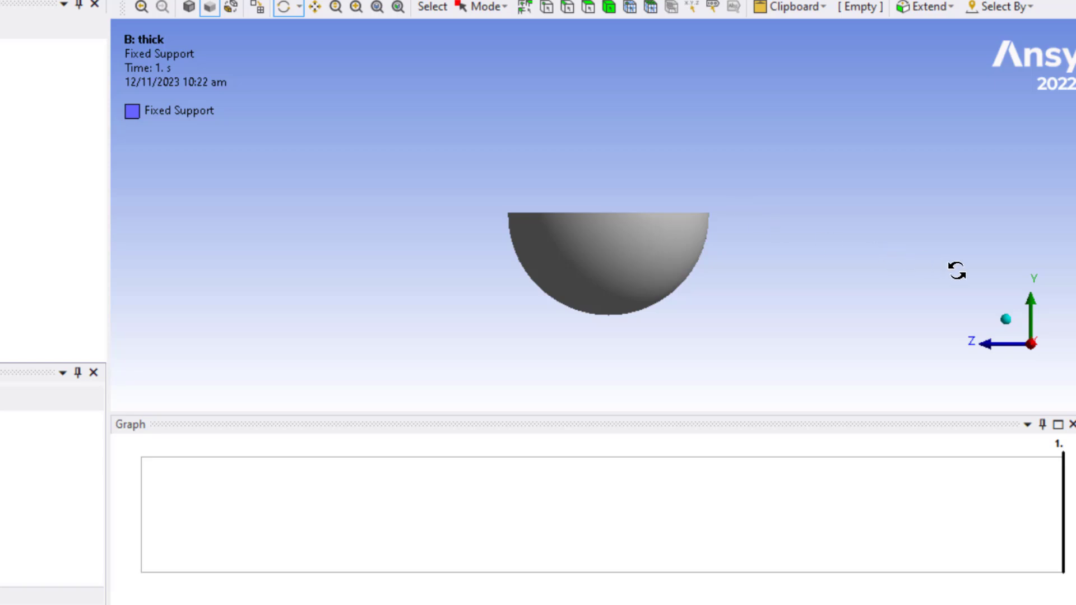
{"action": "left_click", "coordinate": [1007, 320]}
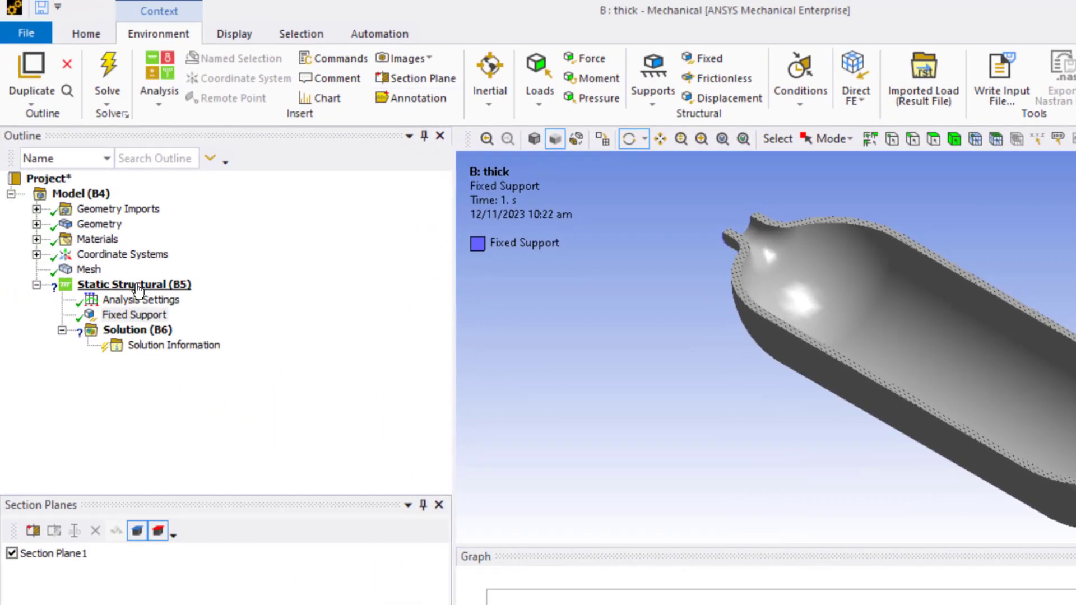
{"action": "left_click", "coordinate": [138, 288]}
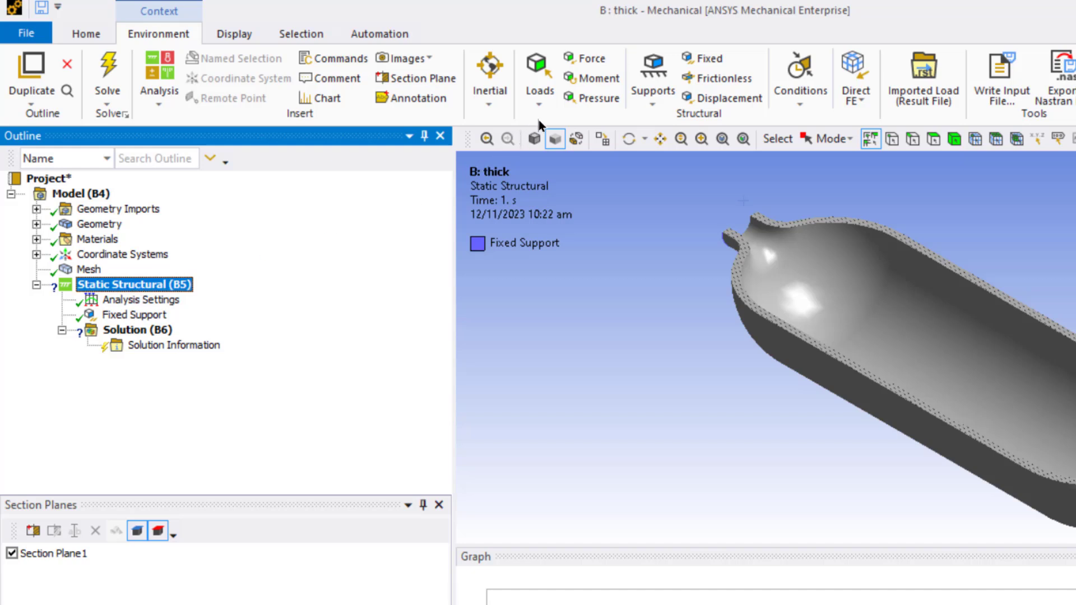
- Apply a 1 MPa pressure to the inner cylindrical face and the far dome's inner face
{"action": "left_click", "coordinate": [592, 98]}
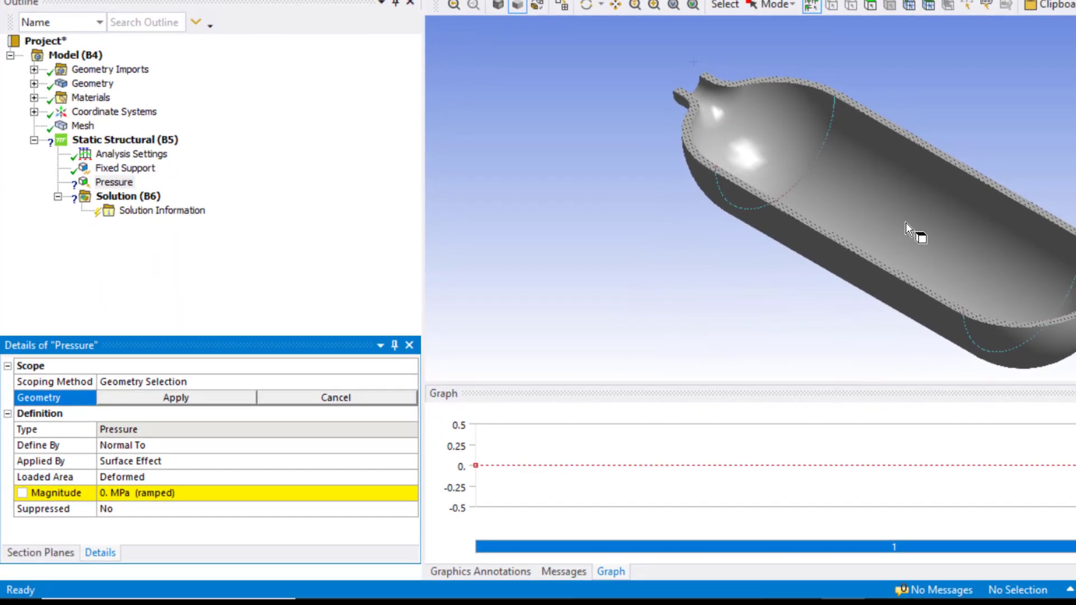
{"action": "left_click", "coordinate": [928, 271]}
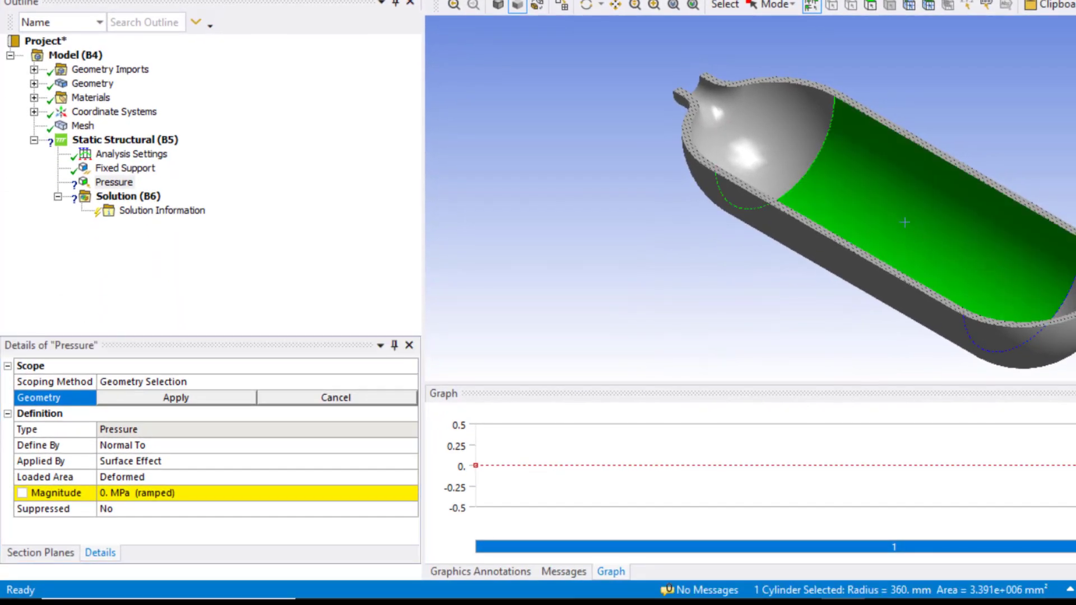
{"action": "left_click", "coordinate": [1049, 305], "text": "ctrl"}
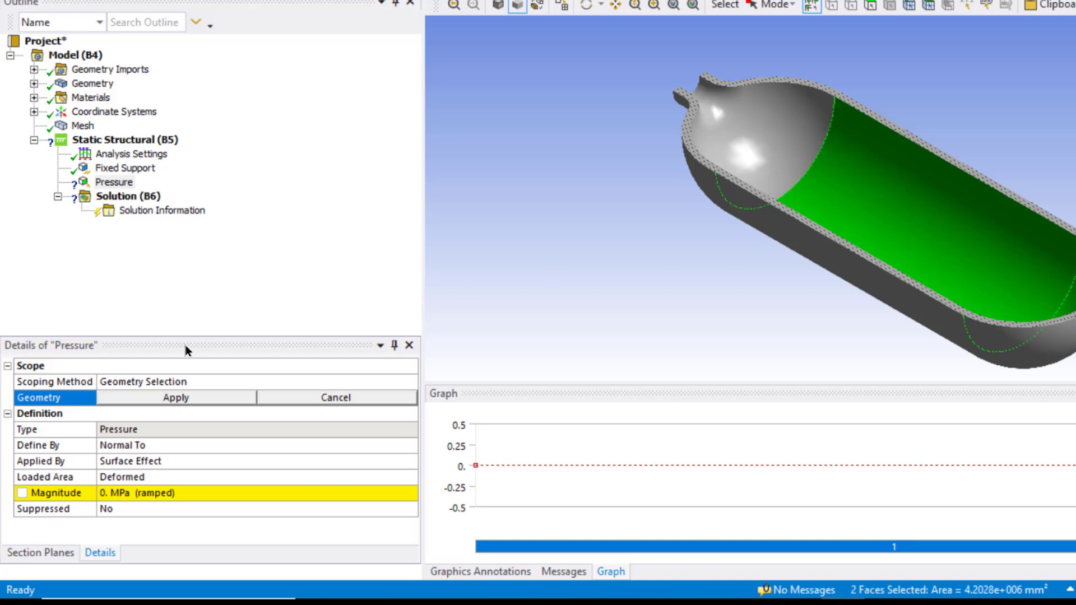
{"action": "left_click", "coordinate": [197, 395]}
{"action": "left_click", "coordinate": [201, 494]}
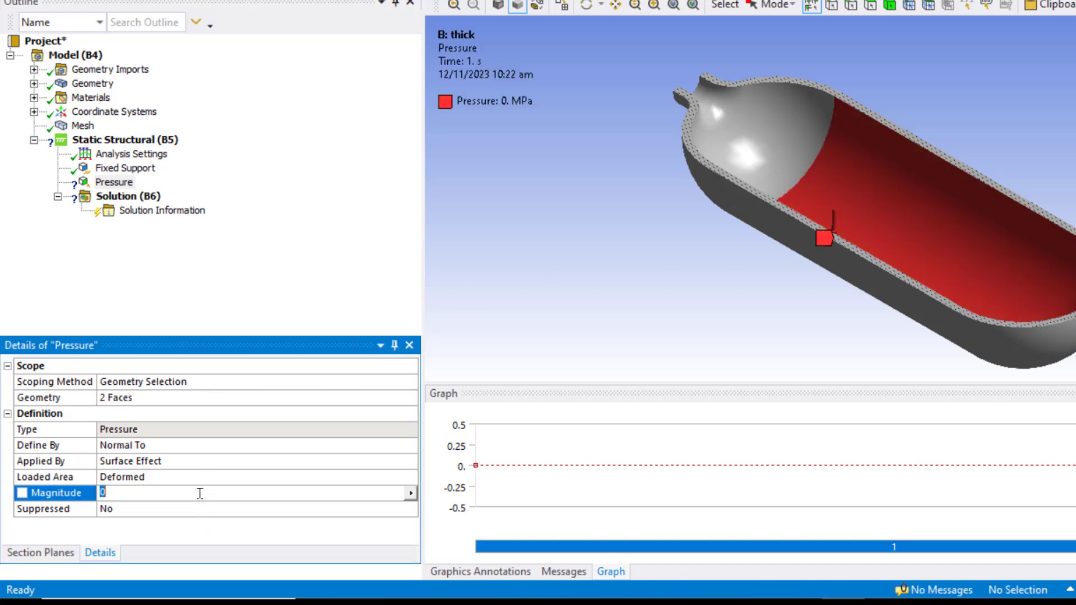
{"action": "type", "text": "1"}
{"action": "key", "text": "Return"}
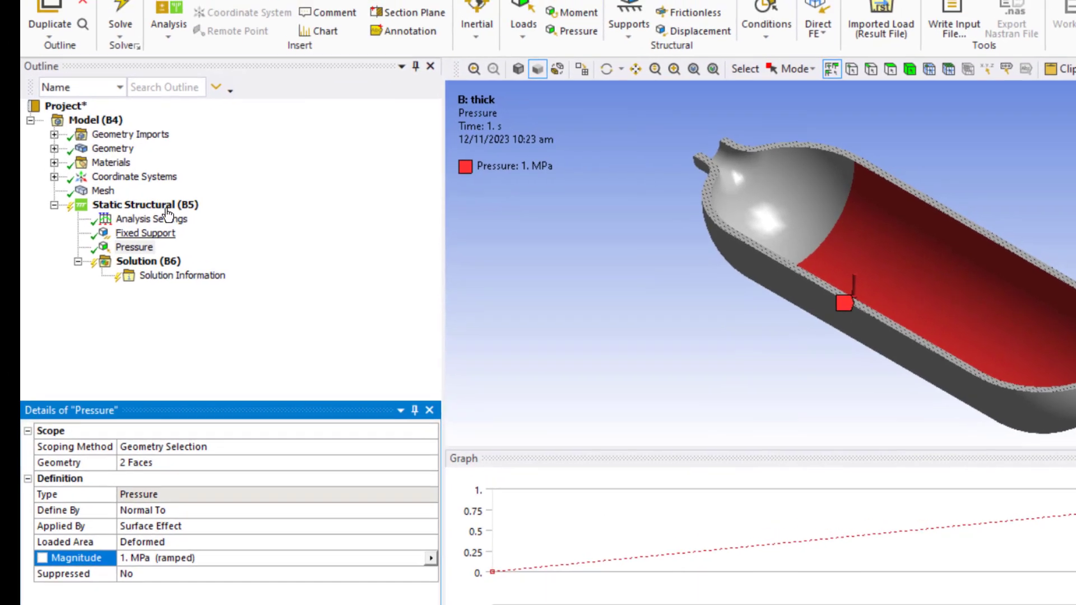
{"action": "left_click", "coordinate": [162, 206]}
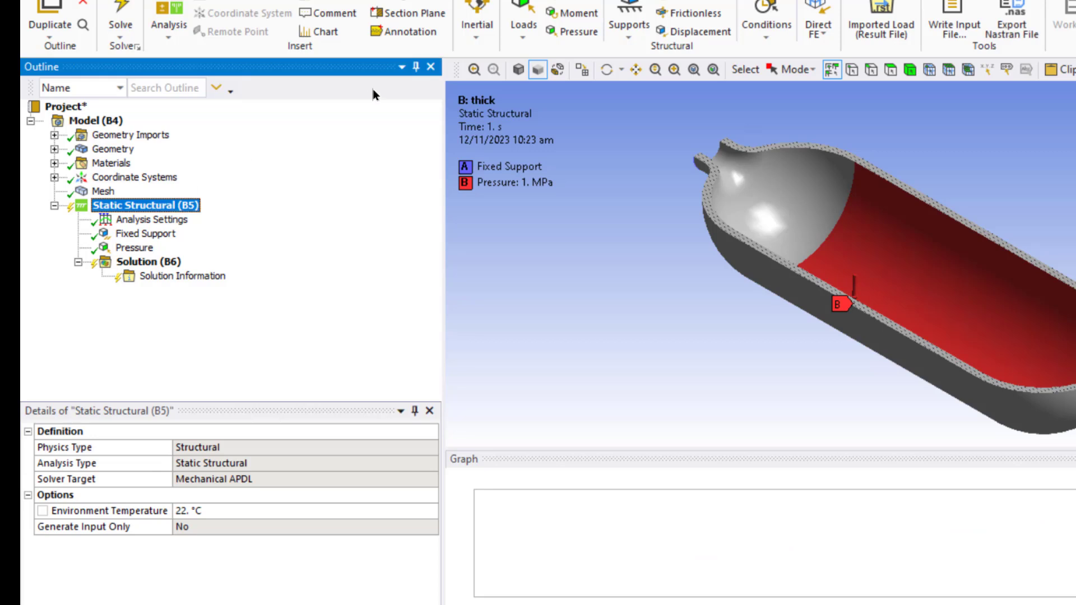
{"action": "left_click", "coordinate": [574, 33]}
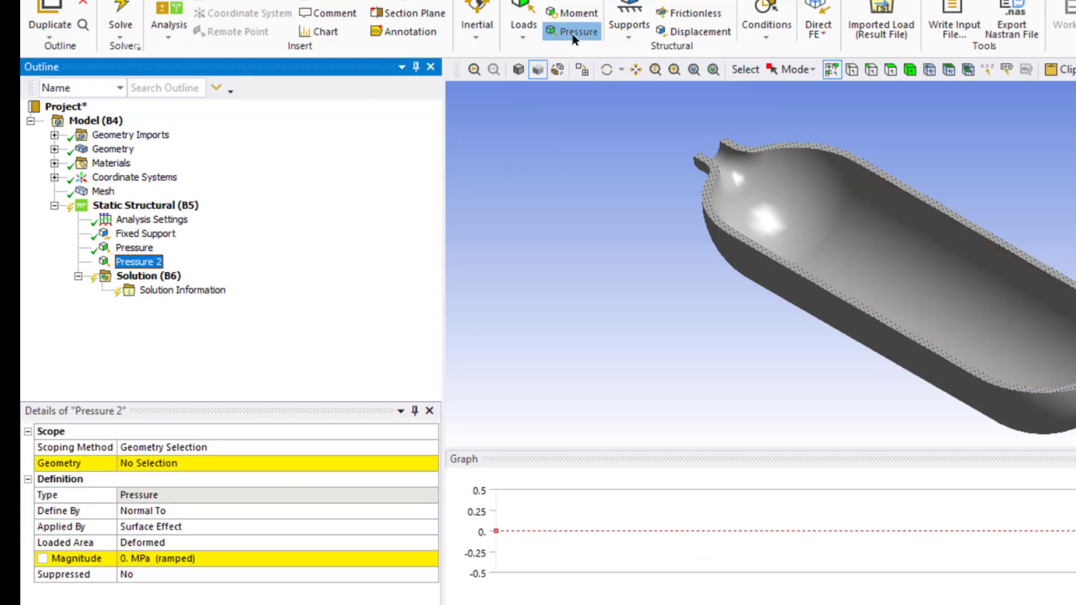
- Set Pressure 2 to 1 MPa on the inner faces of the neck-end dome
{"action": "left_click", "coordinate": [784, 214]}
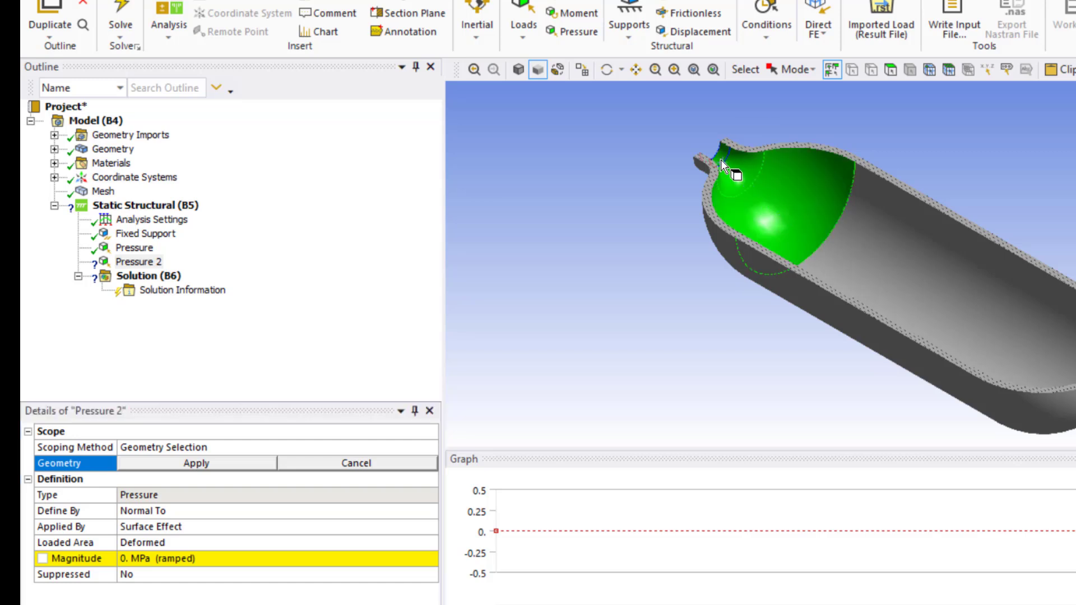
{"action": "left_click", "coordinate": [234, 464]}
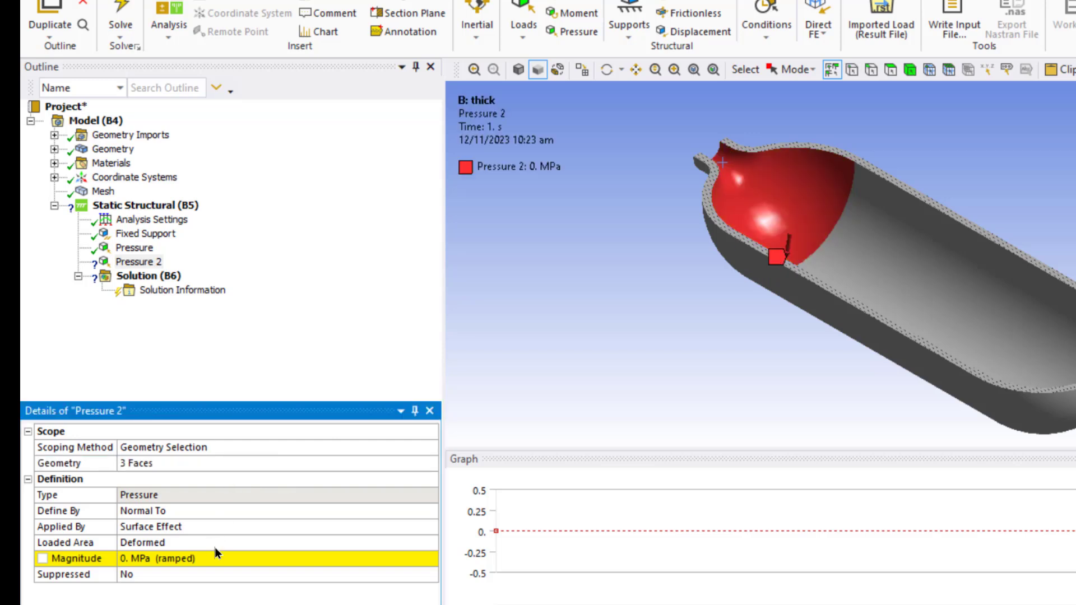
{"action": "left_click", "coordinate": [211, 558]}
{"action": "type", "text": "1"}
{"action": "key", "text": "Return"}
{"action": "left_click_drag", "start_coordinate": [666, 196], "coordinate": [858, 315]}
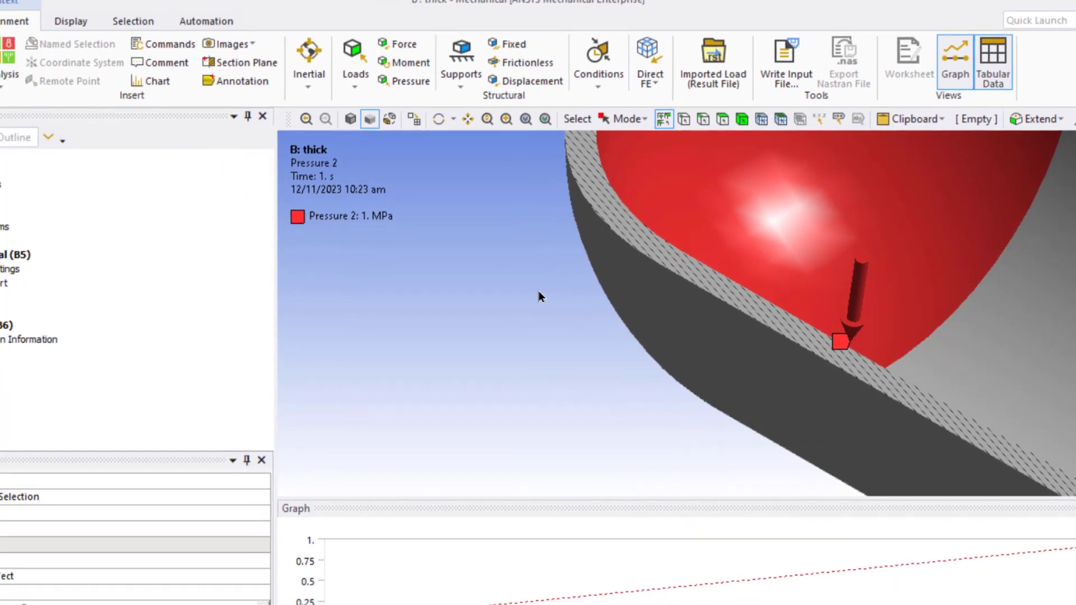
{"action": "left_click", "coordinate": [0, 307]}
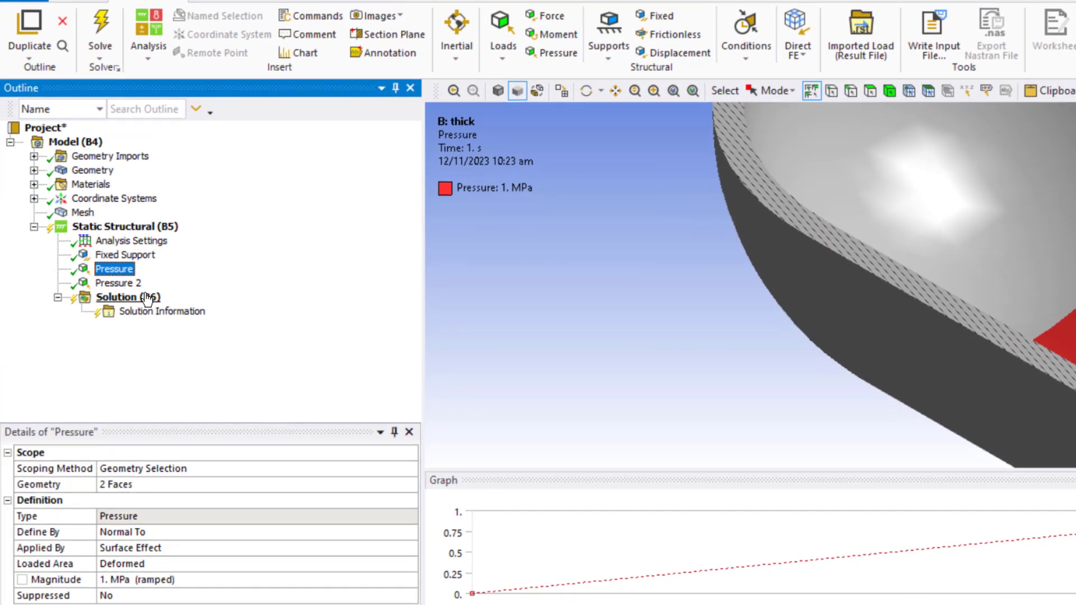
{"action": "left_click", "coordinate": [148, 299]}
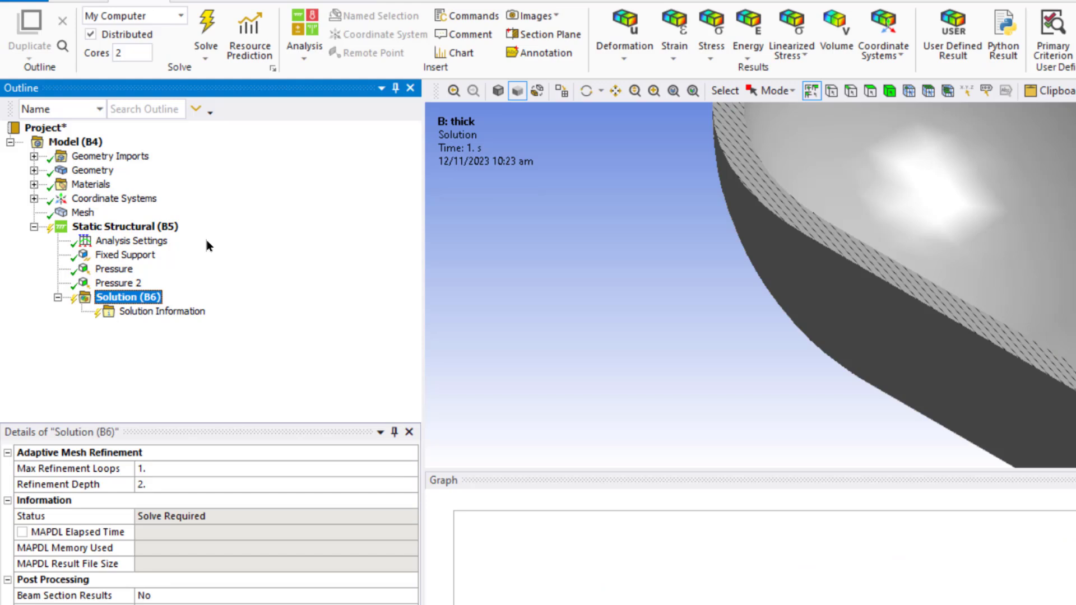
- Add a Normal Stress result and rename it 'Longitudinal Stress'
{"action": "left_click", "coordinate": [710, 57]}
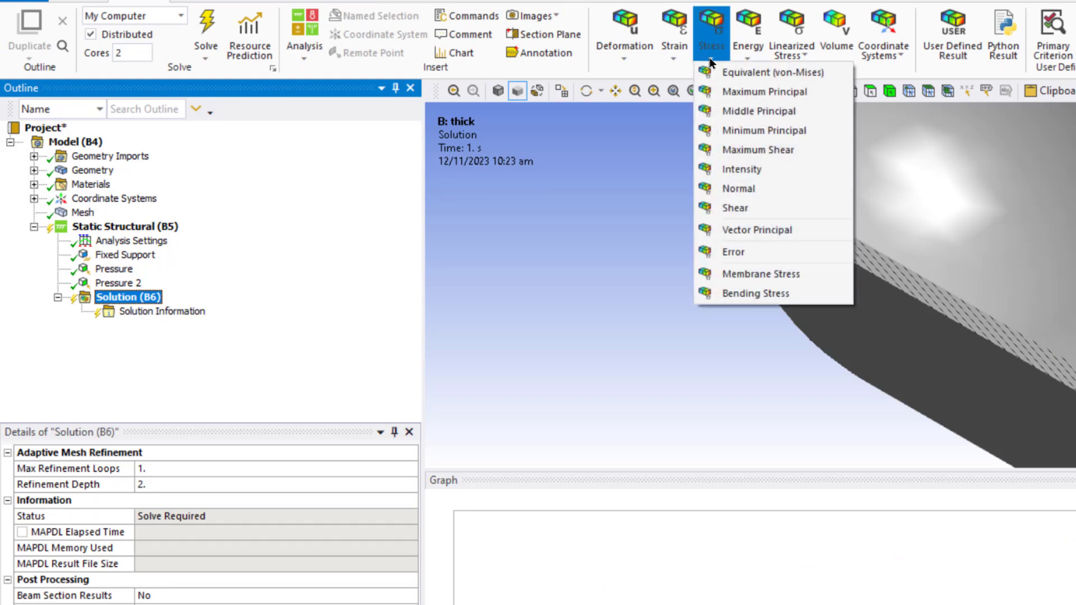
{"action": "left_click", "coordinate": [740, 188]}
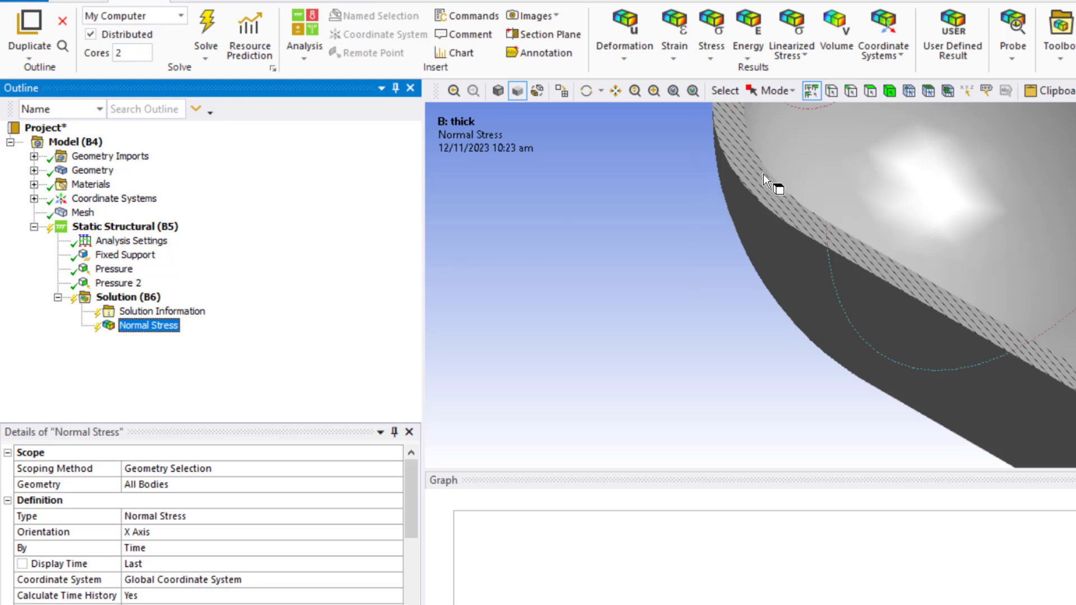
{"action": "left_click", "coordinate": [668, 93]}
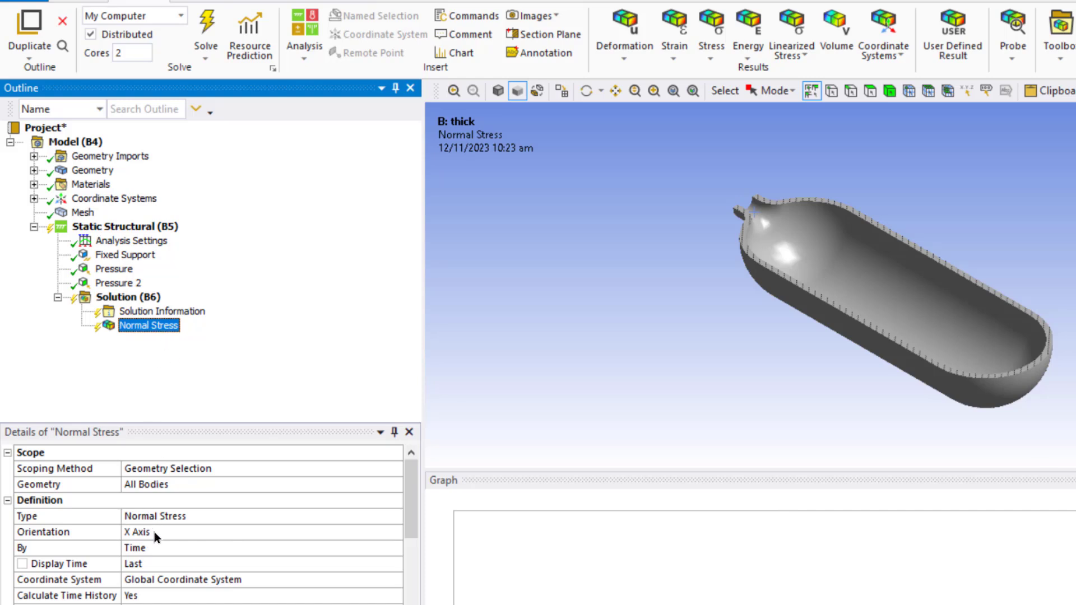
{"action": "right_click", "coordinate": [162, 336]}
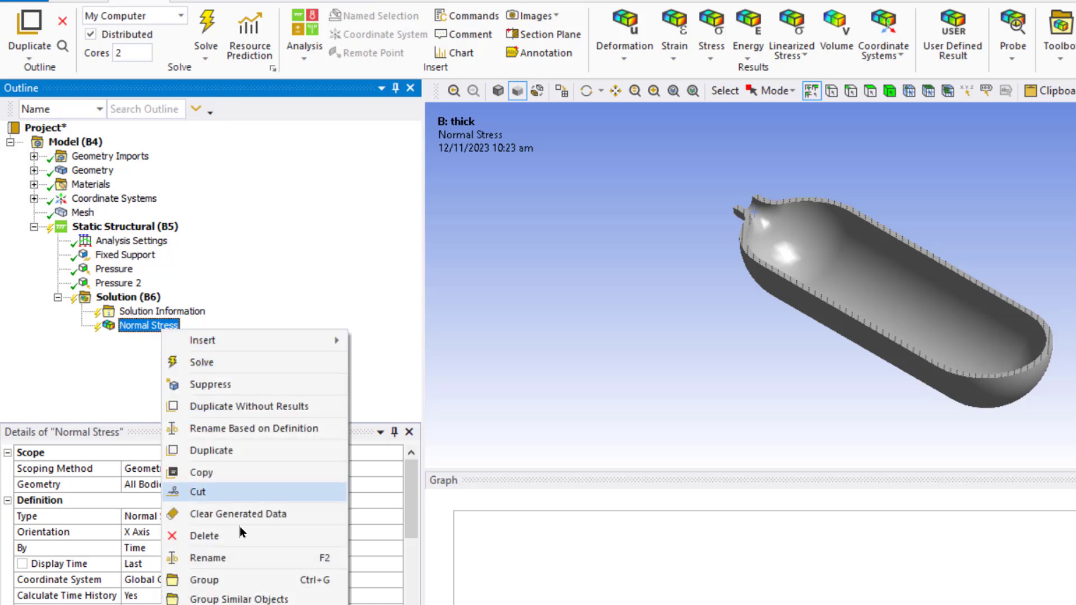
{"action": "left_click", "coordinate": [236, 557]}
{"action": "type", "text": "Longitudinal Stress"}
{"action": "key", "text": "Return"}
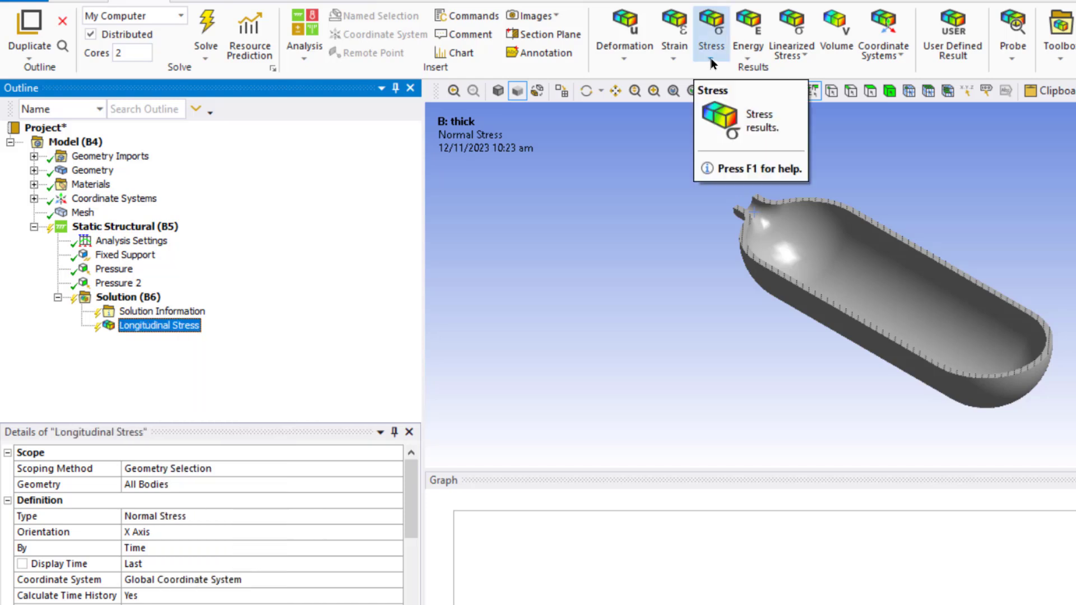
- Add a Z Axis Normal Stress result named 'hoop stress'
{"action": "left_click", "coordinate": [711, 58]}
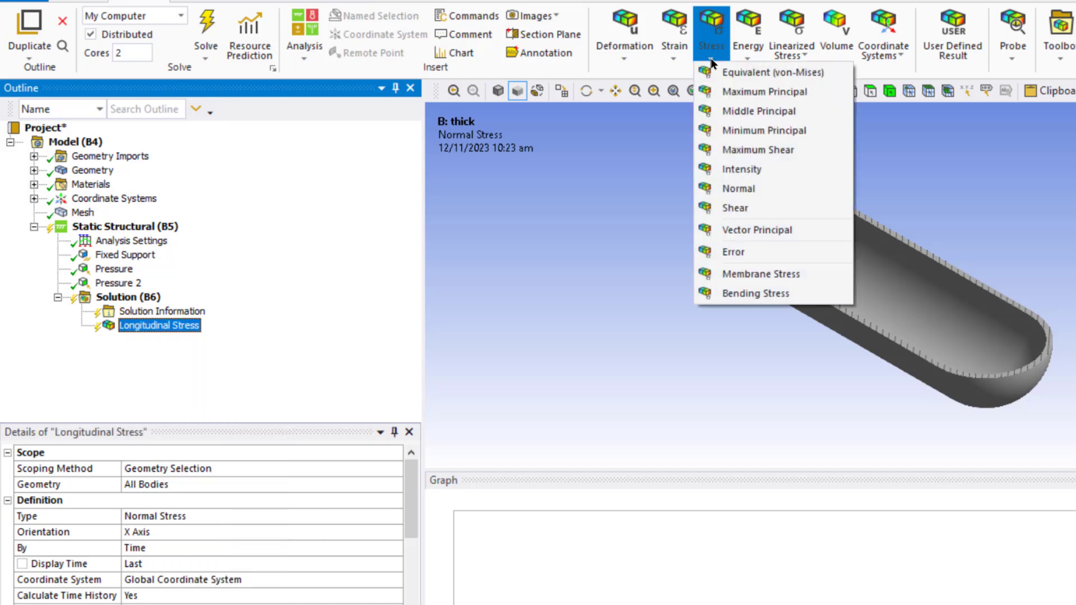
{"action": "left_click", "coordinate": [751, 189]}
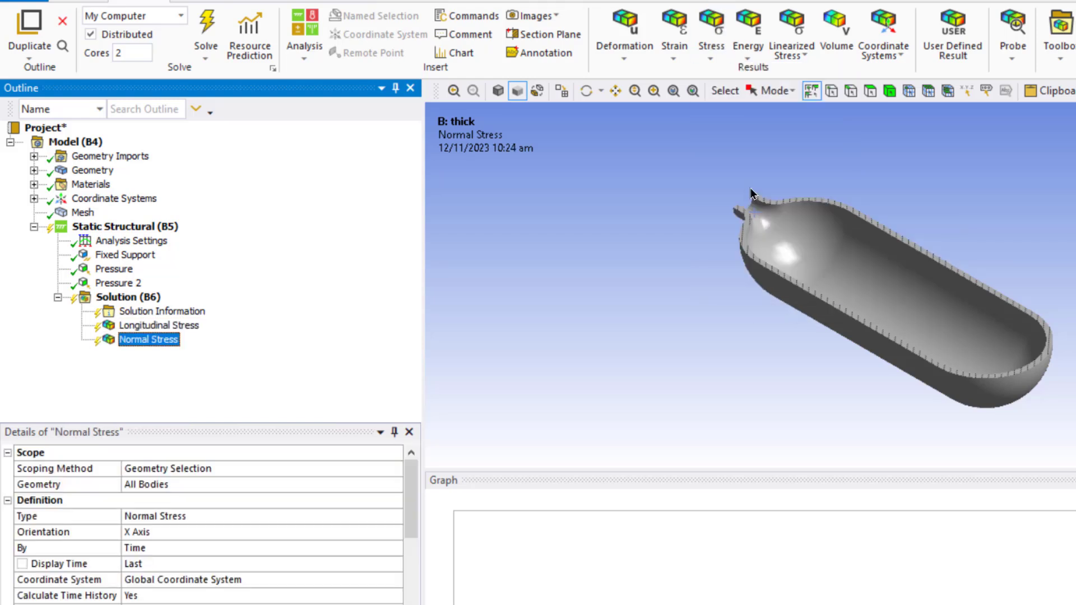
{"action": "left_click", "coordinate": [275, 532]}
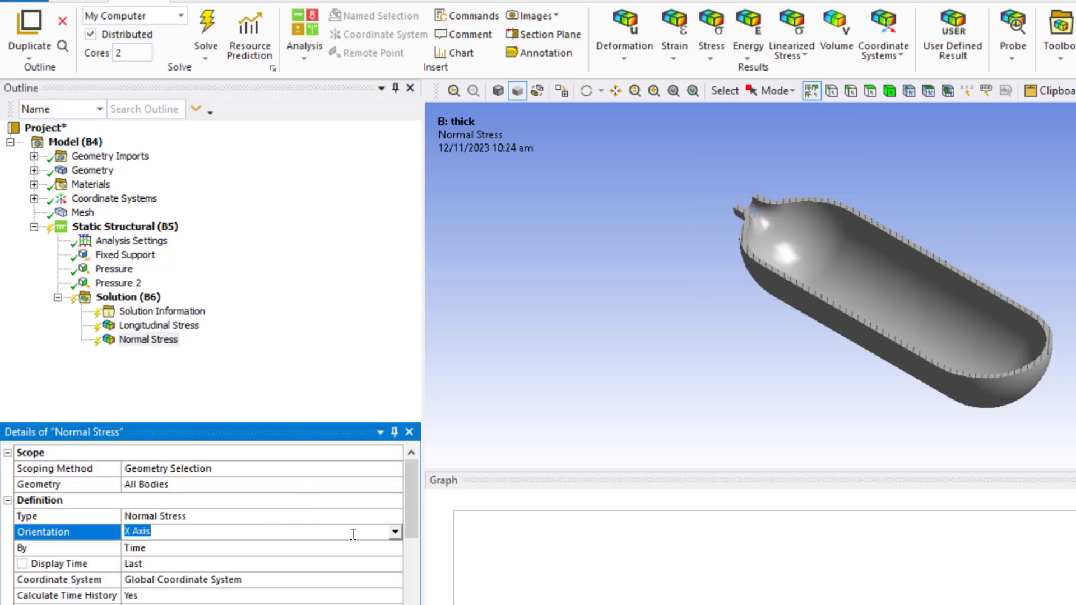
{"action": "left_click", "coordinate": [396, 535]}
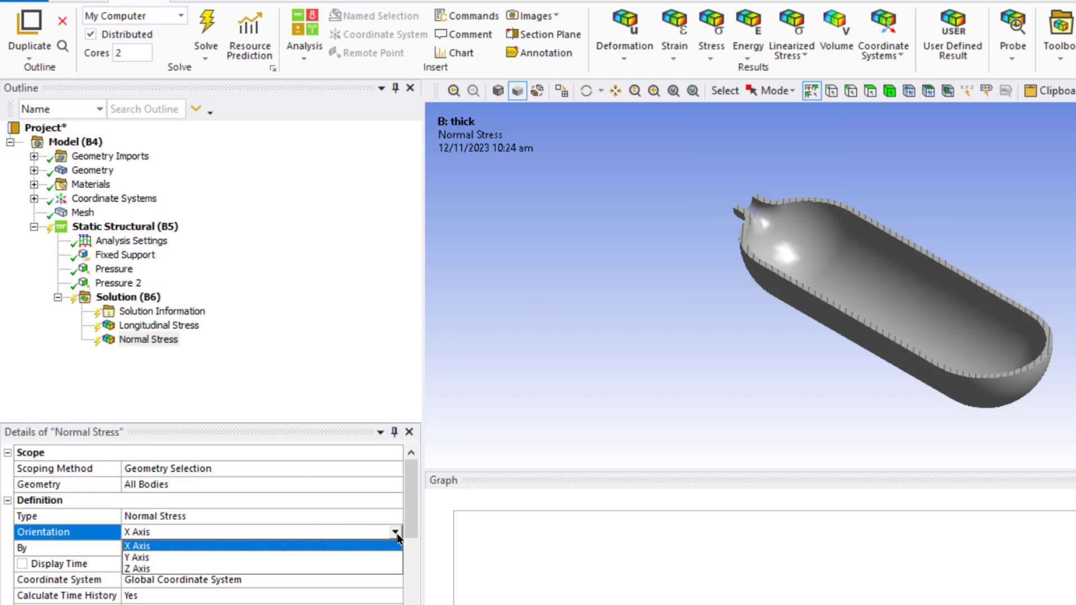
{"action": "left_click", "coordinate": [362, 565]}
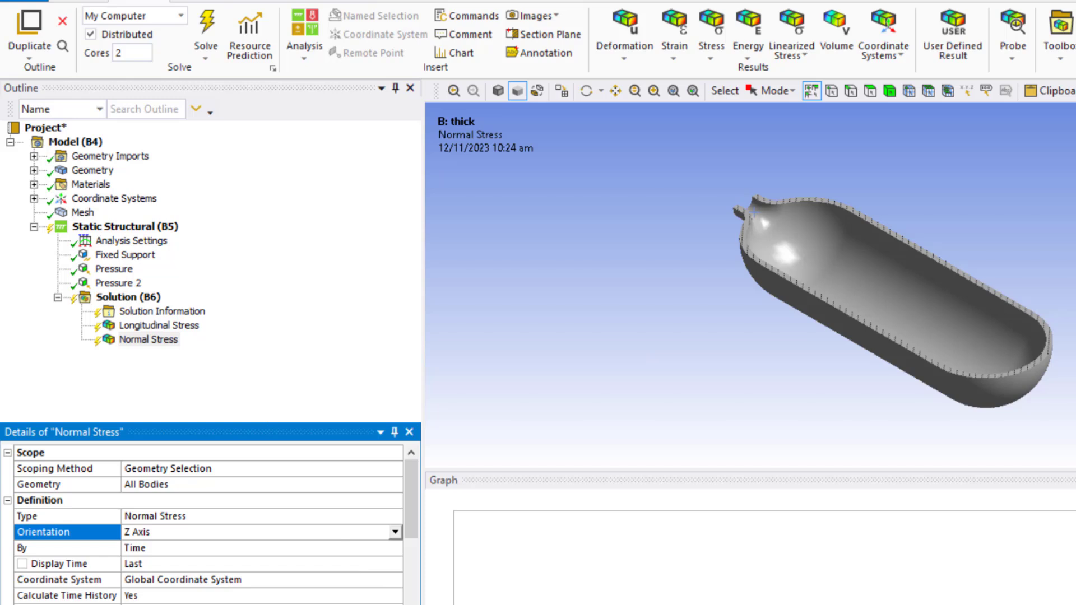
{"action": "right_click", "coordinate": [144, 345]}
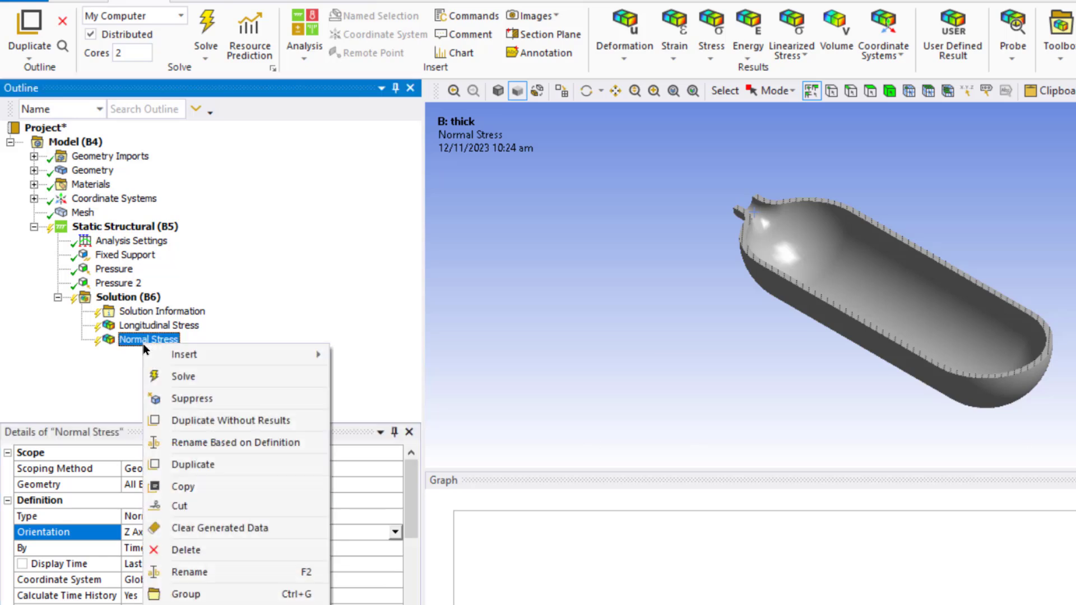
{"action": "left_click", "coordinate": [230, 573]}
{"action": "type", "text": "hoop stress"}
{"action": "key", "text": "Return"}
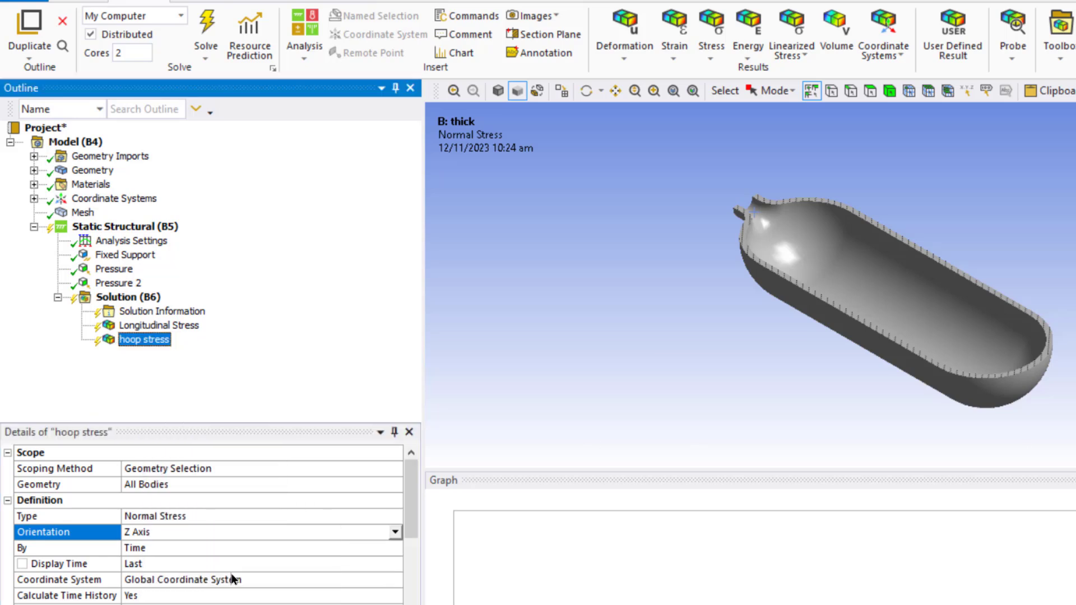
- Solve the model and switch edge display to No WireFrame
{"action": "left_click", "coordinate": [210, 29]}
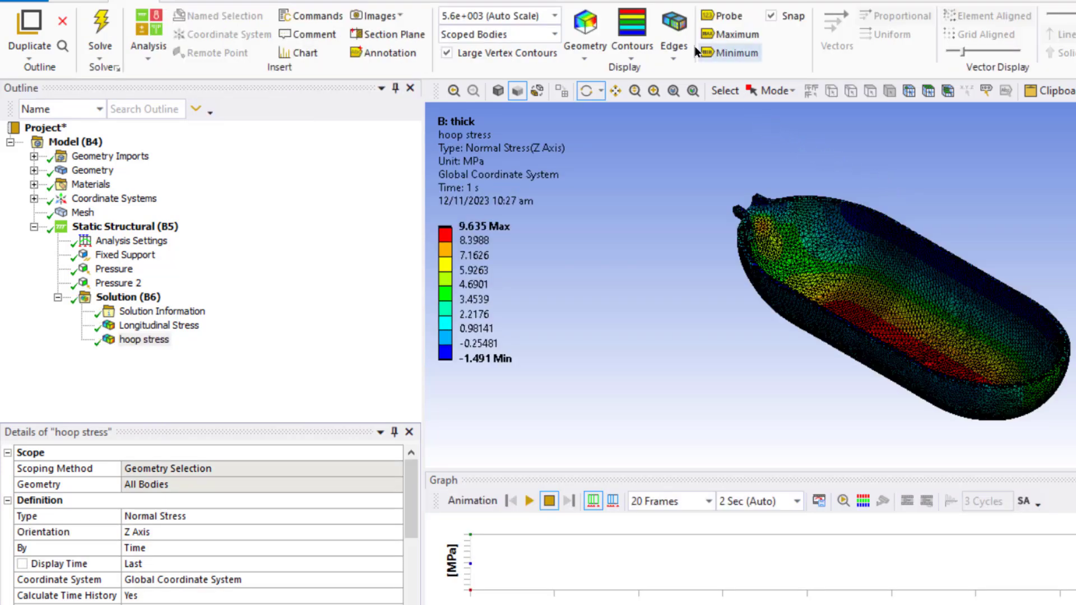
{"action": "left_click", "coordinate": [676, 38]}
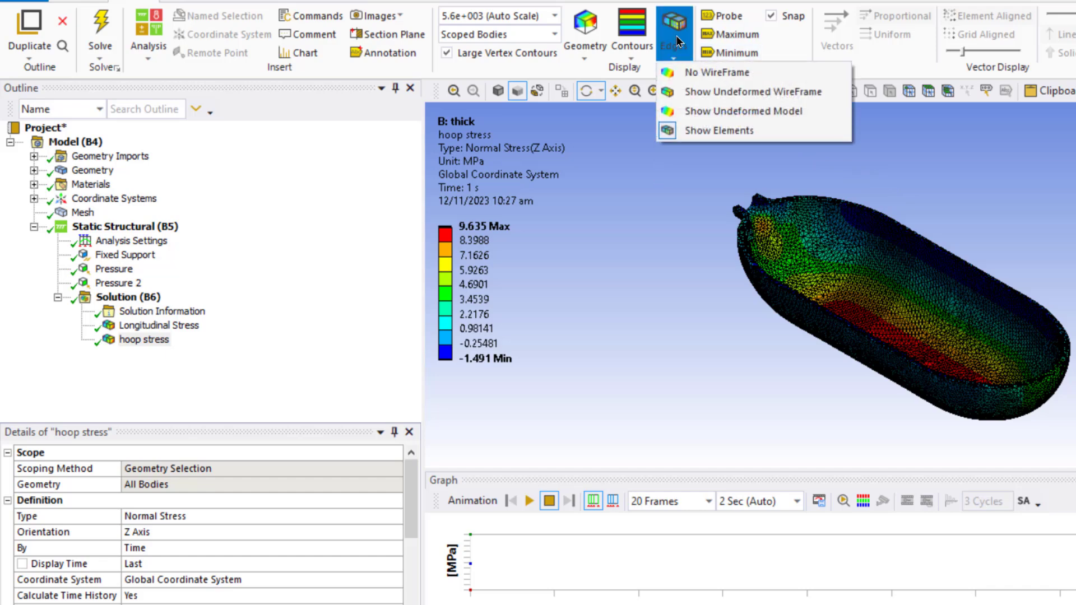
{"action": "left_click", "coordinate": [693, 77]}
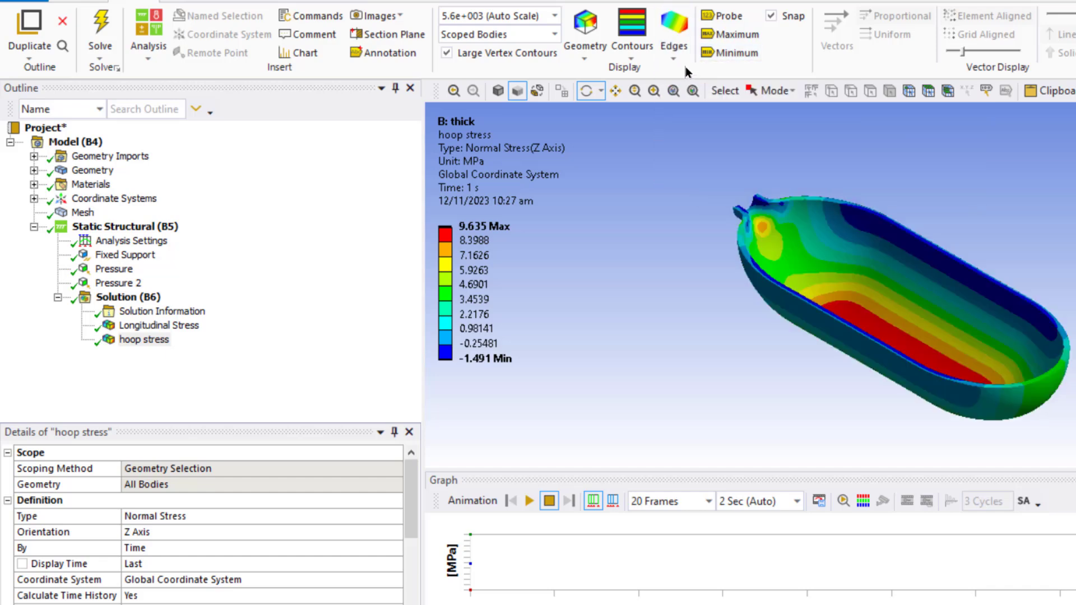
- Probe the Longitudinal Stress on the vessel wall, reading 4.3141 MPa
{"action": "left_click", "coordinate": [187, 330]}
{"action": "left_click", "coordinate": [713, 16]}
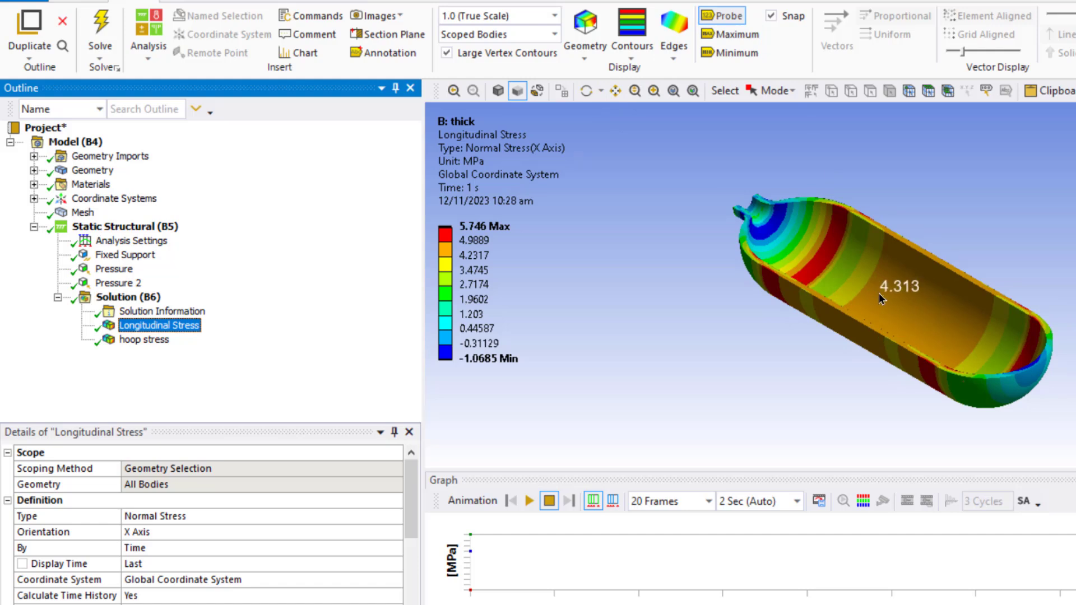
{"action": "left_click", "coordinate": [875, 291]}
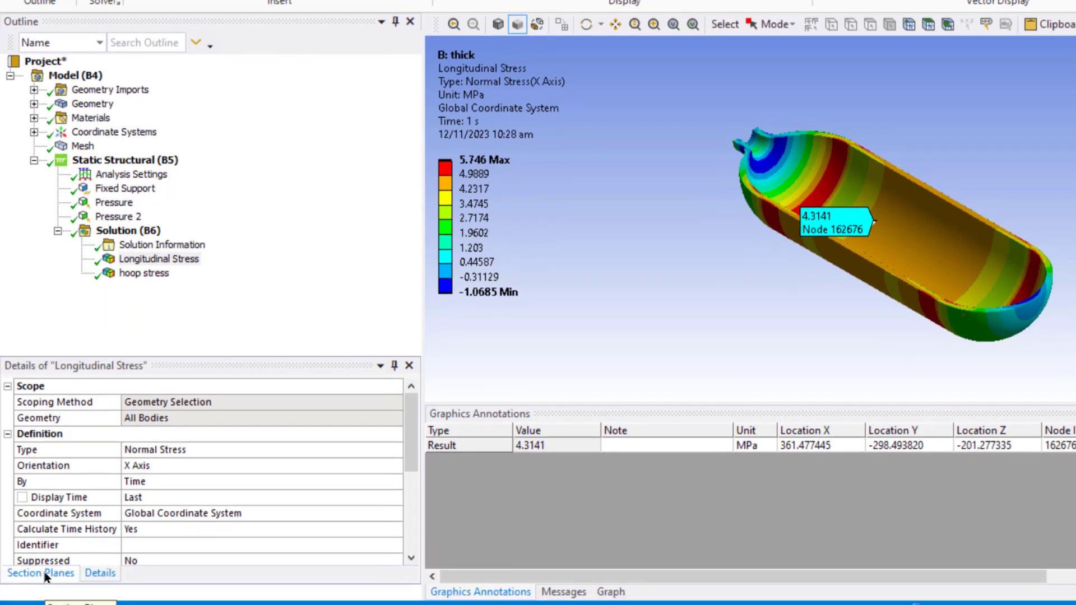
{"action": "left_click", "coordinate": [44, 572]}
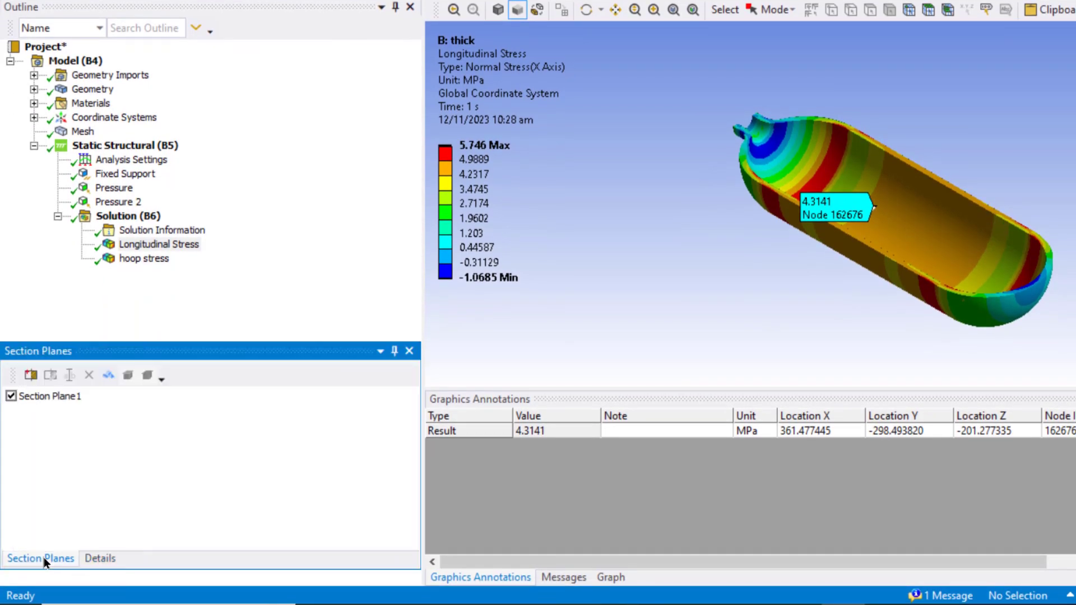
- Add Section Plane2 across the vessel's middle, viewed along the Y axis
{"action": "left_click", "coordinate": [31, 376]}
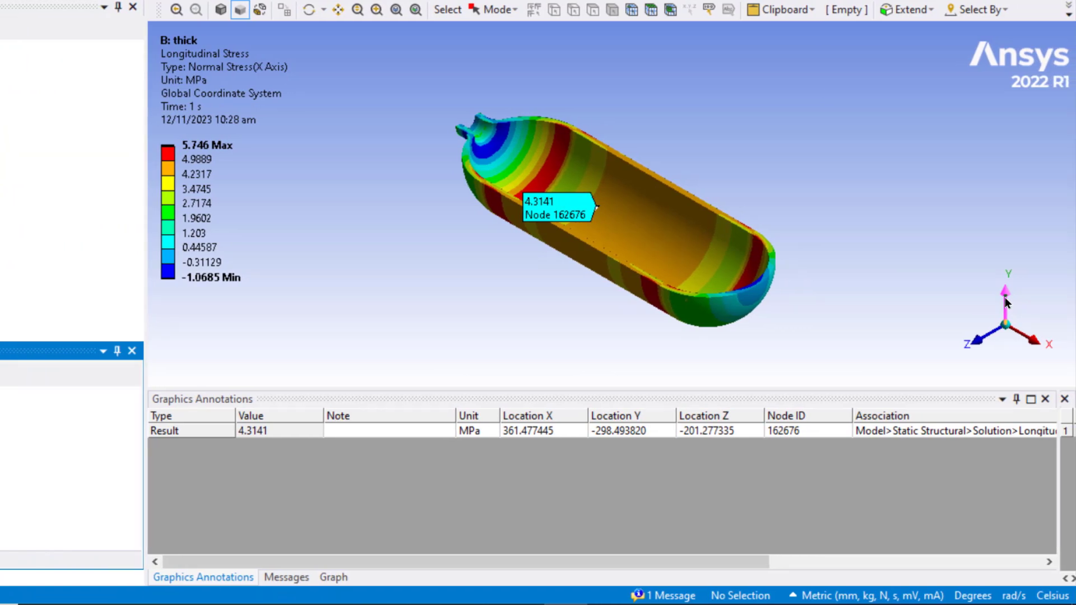
{"action": "left_click", "coordinate": [1007, 300]}
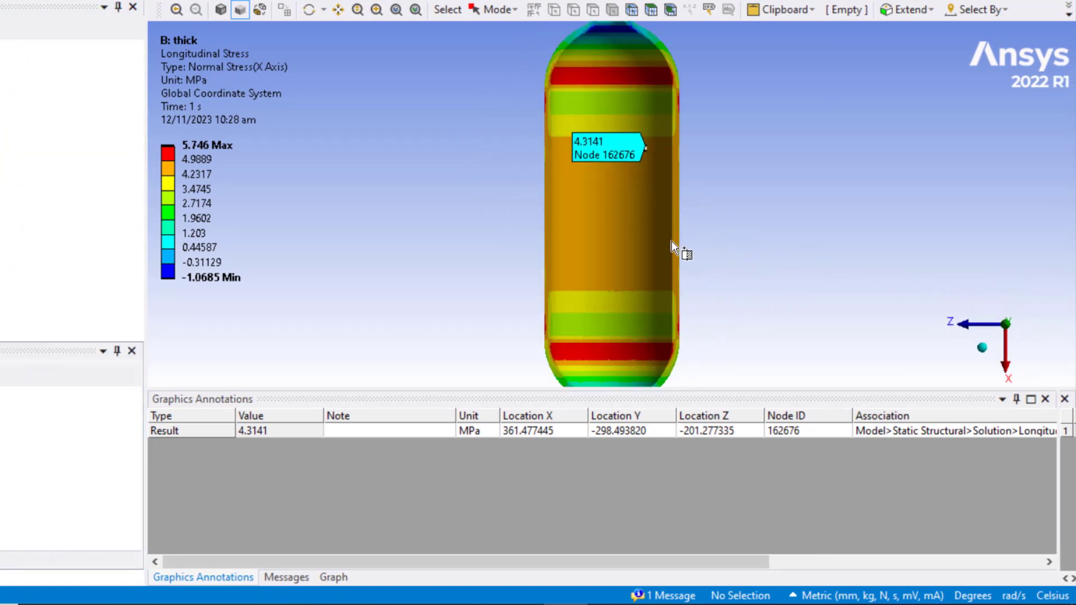
{"action": "left_click_drag", "start_coordinate": [475, 211], "coordinate": [750, 209]}
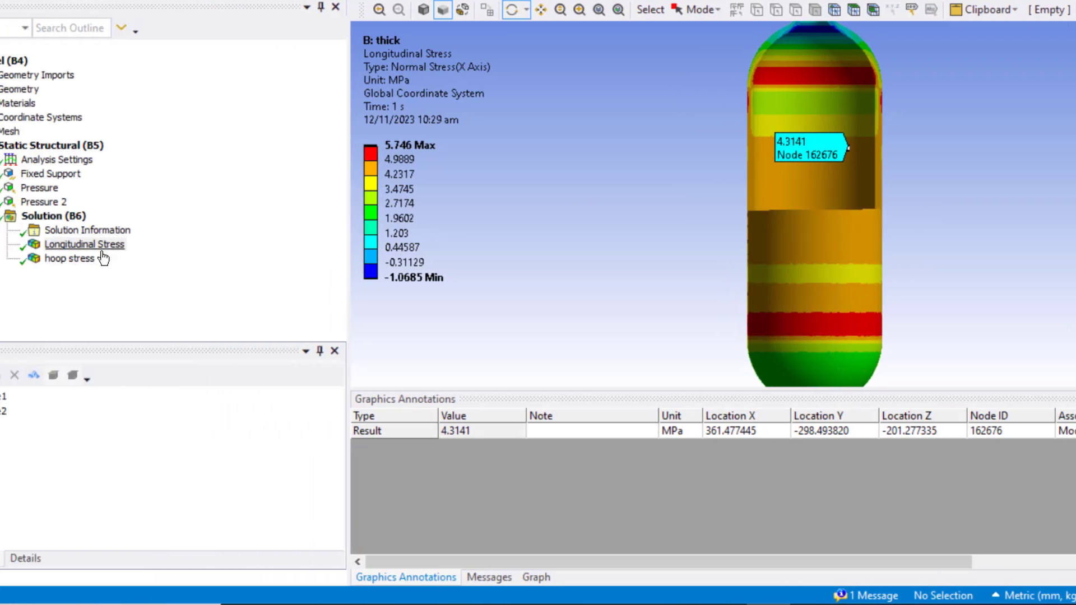
- Show the hoop stress contours (-1.491 to 9.635 MPa) in a tilted 3-D view
{"action": "left_click", "coordinate": [162, 260]}
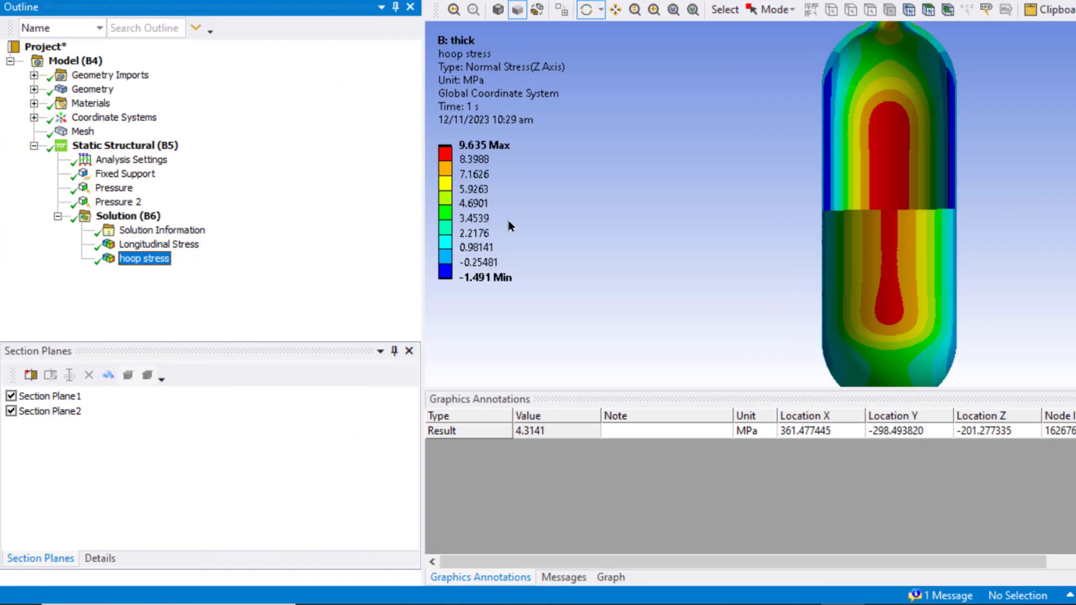
{"action": "left_click_drag", "start_coordinate": [841, 224], "coordinate": [1026, 286]}
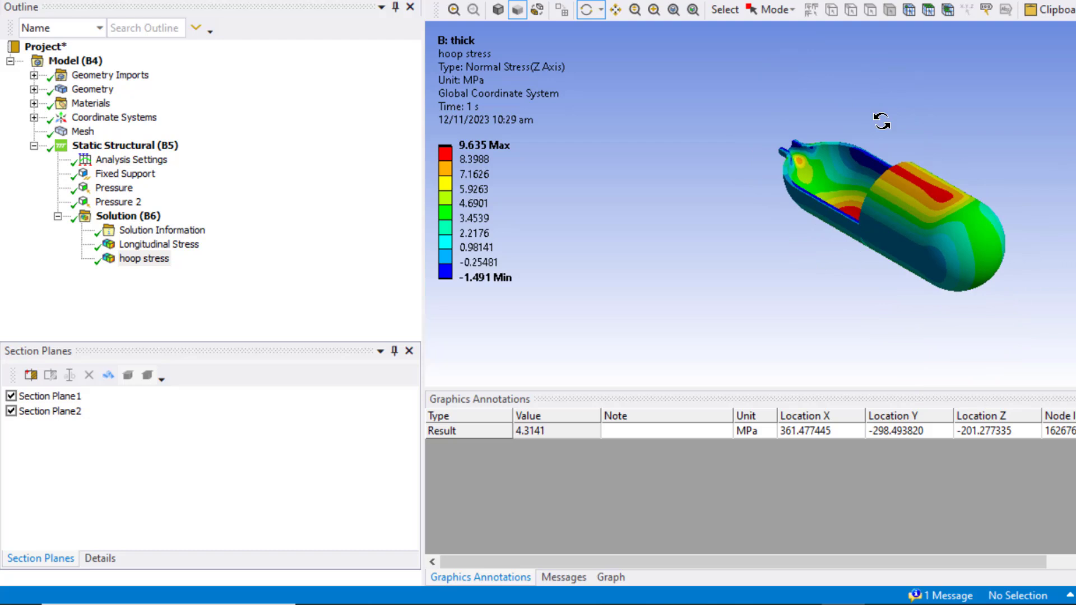
{"action": "scroll", "coordinate": [883, 120], "scroll_direction": "up", "scroll_amount": 5}
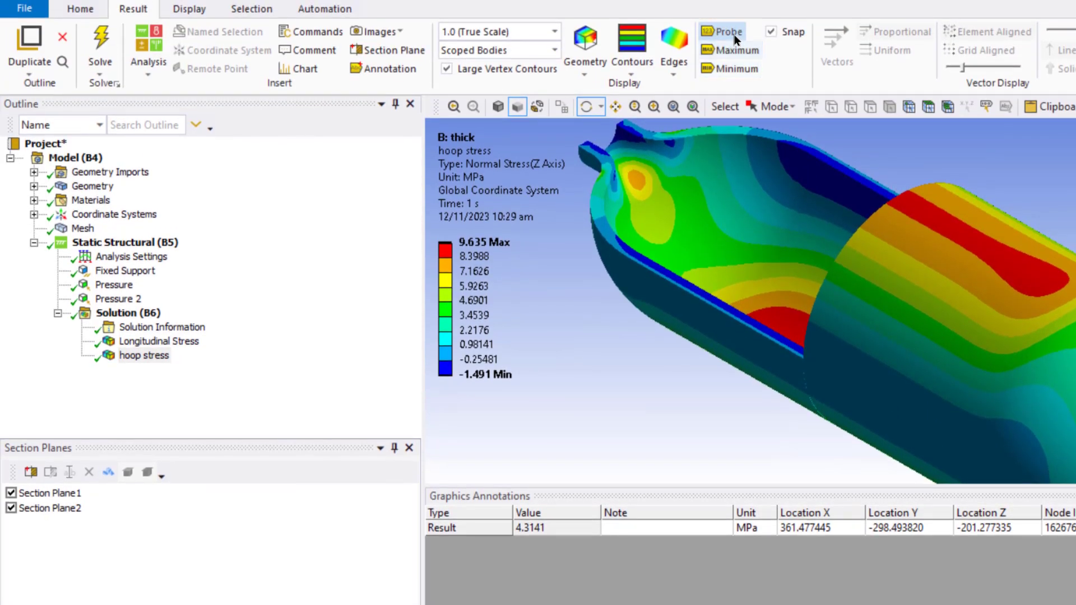
- Probe the hoop stress at two wall points, reading 8.5632 and 9.5316 MPa
{"action": "left_click", "coordinate": [729, 33]}
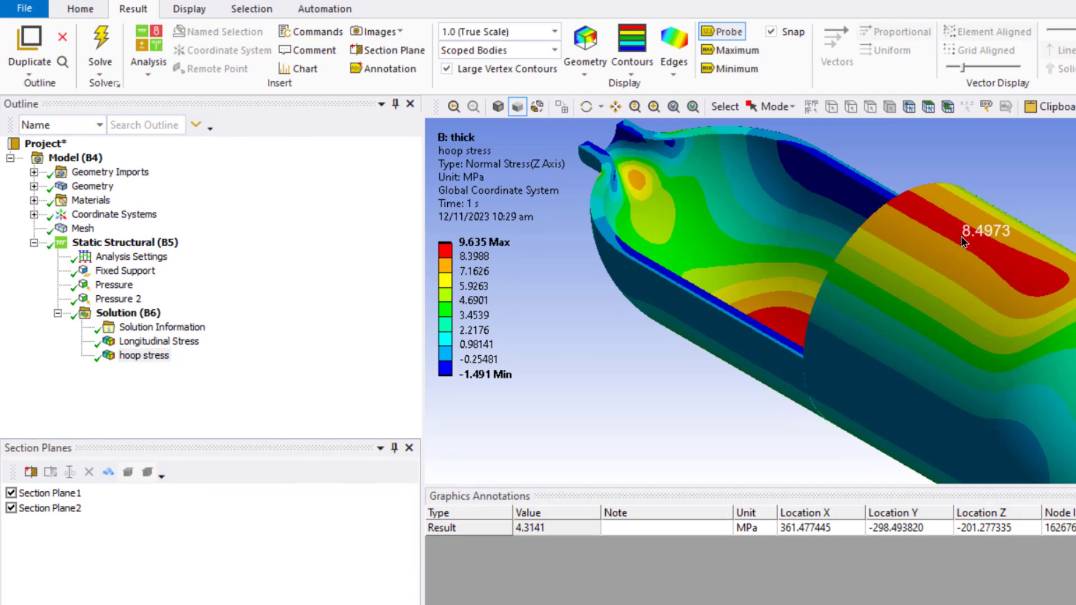
{"action": "left_click", "coordinate": [1001, 257]}
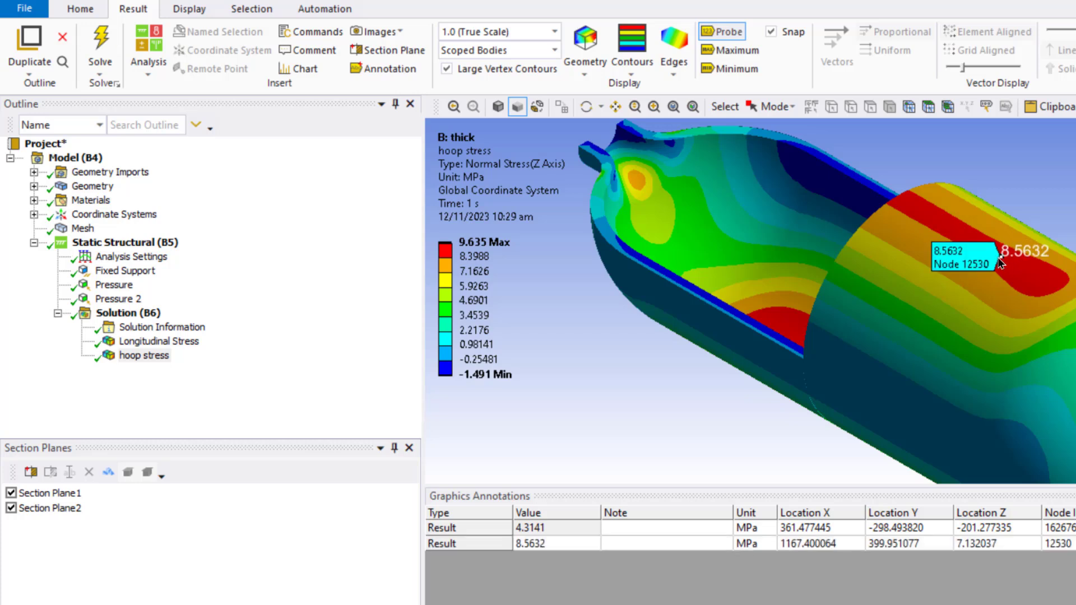
{"action": "scroll", "coordinate": [893, 309], "scroll_direction": "down", "scroll_amount": 3}
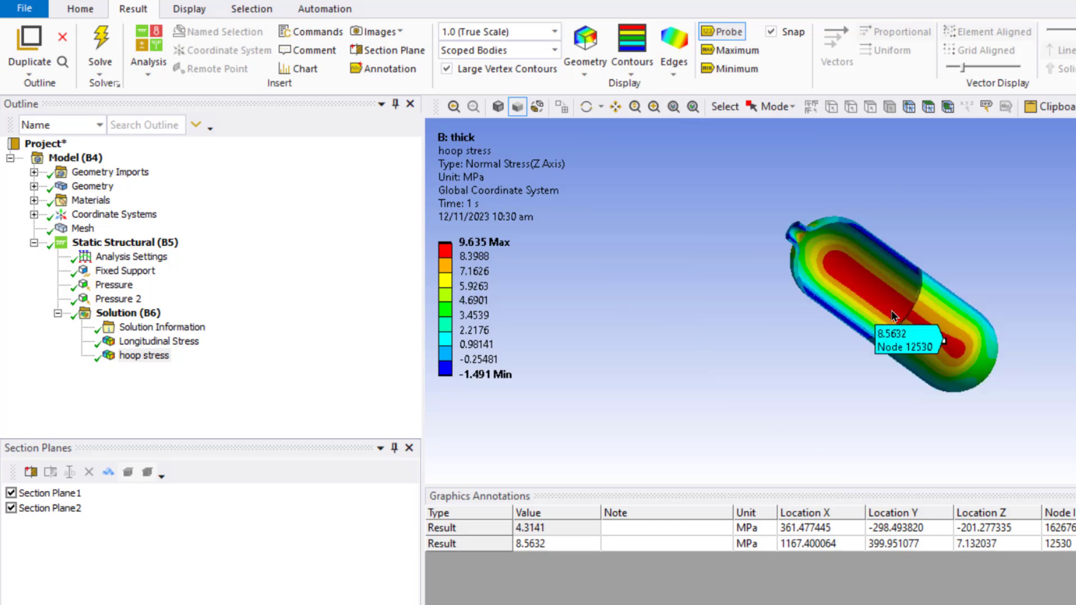
{"action": "scroll", "coordinate": [893, 309], "scroll_direction": "up", "scroll_amount": 3}
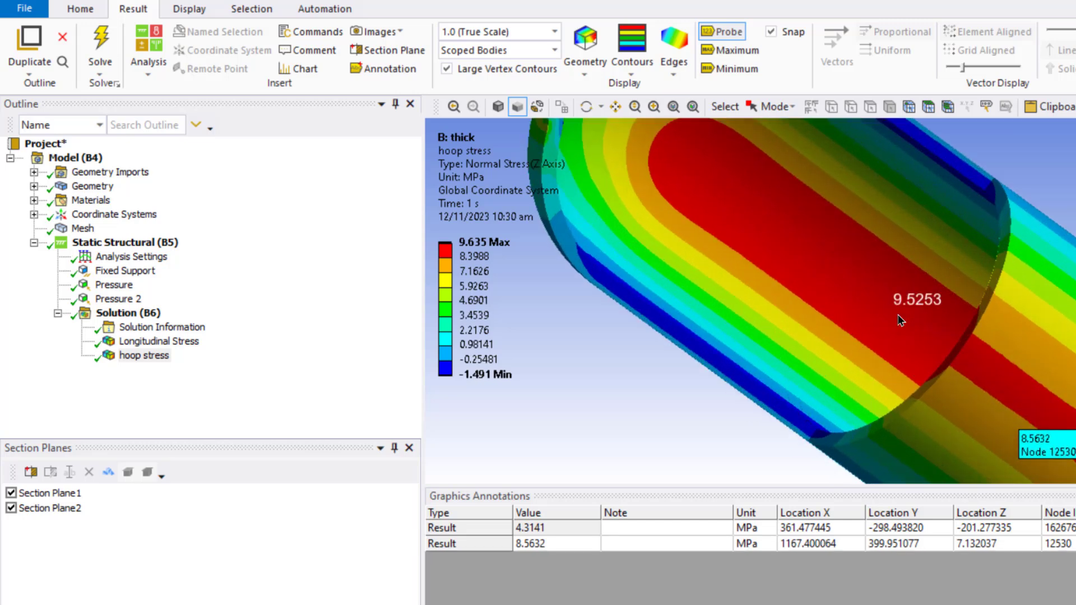
{"action": "left_click", "coordinate": [931, 344]}
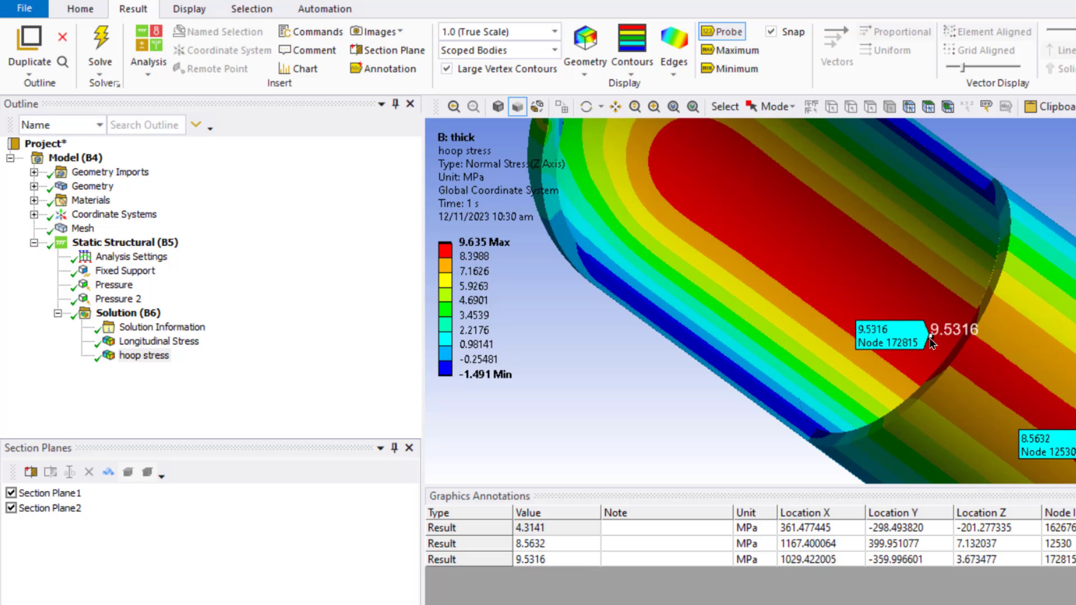